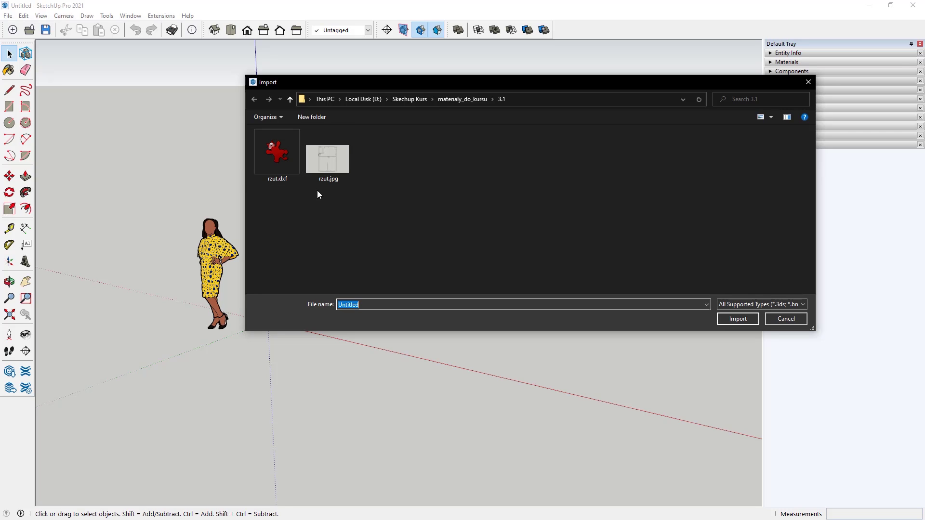
- Import rzut.jpg as an image, placing its first corner at the origin and sizing it to cover about 54 m²
{"action": "left_click", "coordinate": [328, 166]}
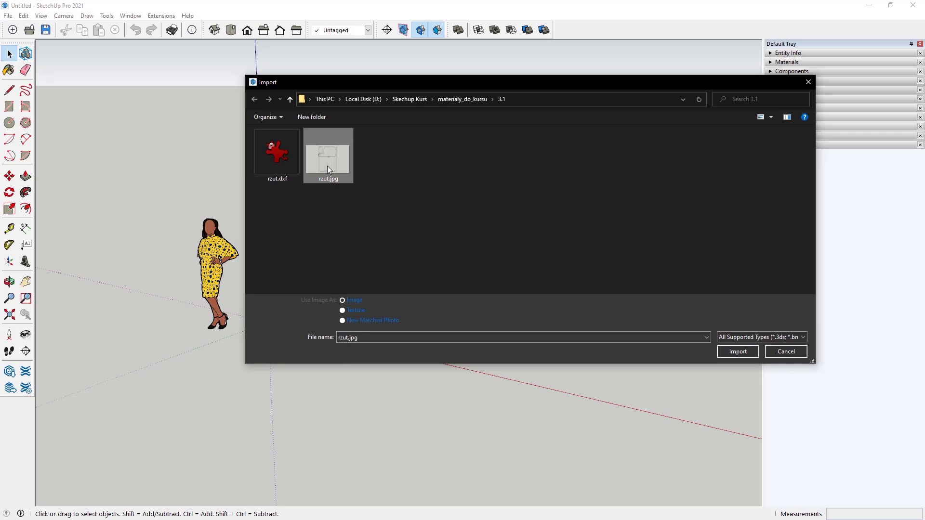
{"action": "left_click", "coordinate": [740, 351]}
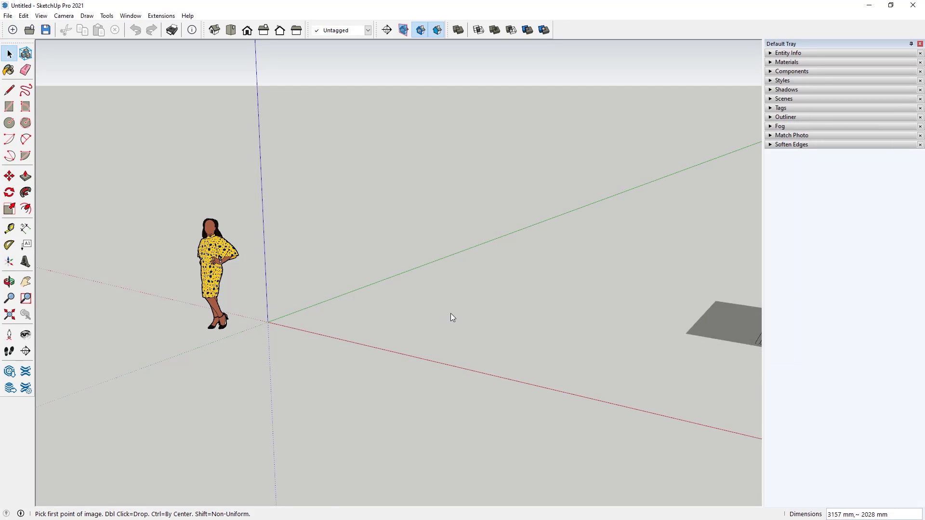
{"action": "left_click", "coordinate": [268, 321]}
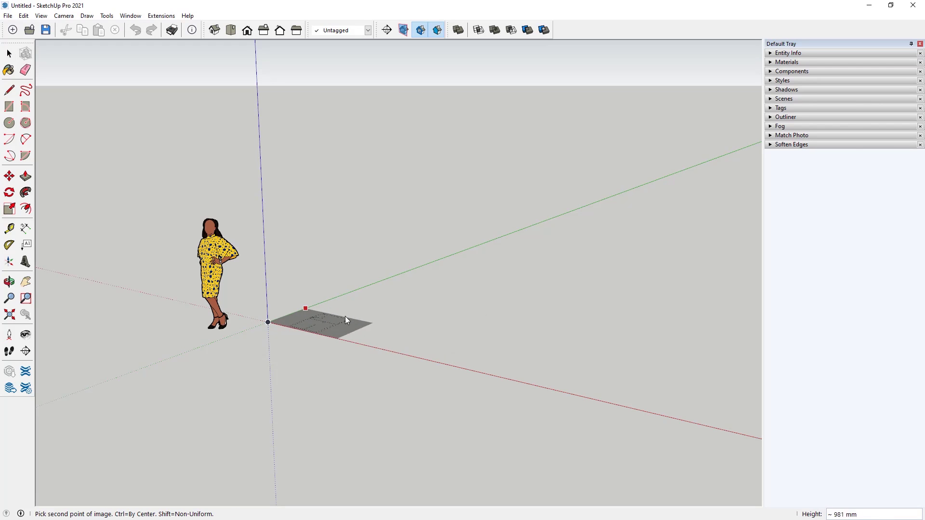
{"action": "scroll", "coordinate": [278, 330], "scroll_direction": "down", "scroll_amount": 3}
{"action": "middle_click_drag", "start_coordinate": [277, 335], "coordinate": [333, 385]}
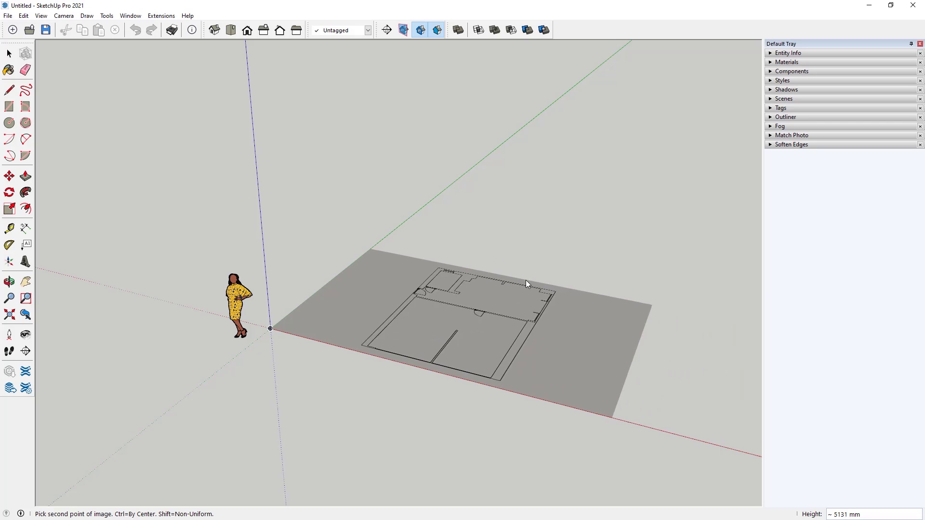
{"action": "left_click", "coordinate": [571, 277]}
{"action": "scroll", "coordinate": [404, 346], "scroll_direction": "down", "scroll_amount": 2}
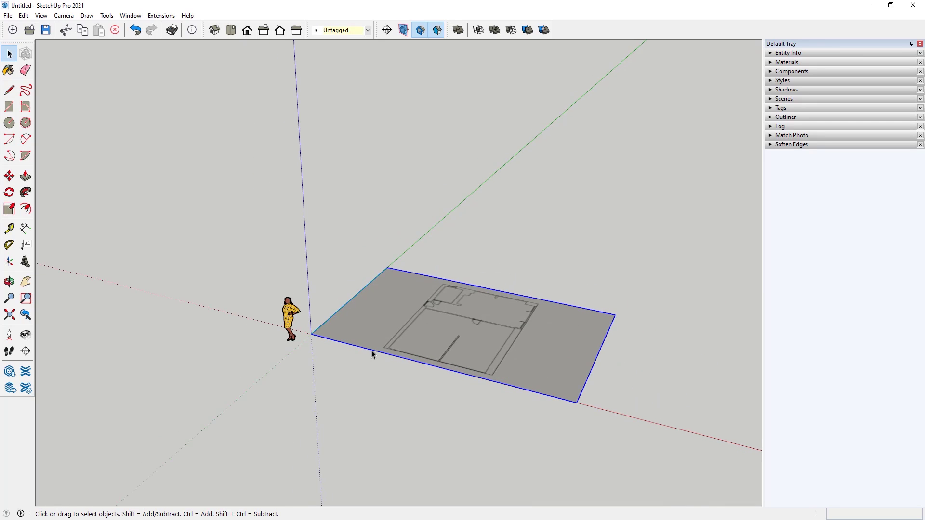
- Switch the camera to parallel projection and show the floor plan in the standard Top view
{"action": "middle_click_drag", "start_coordinate": [384, 326], "coordinate": [289, 224]}
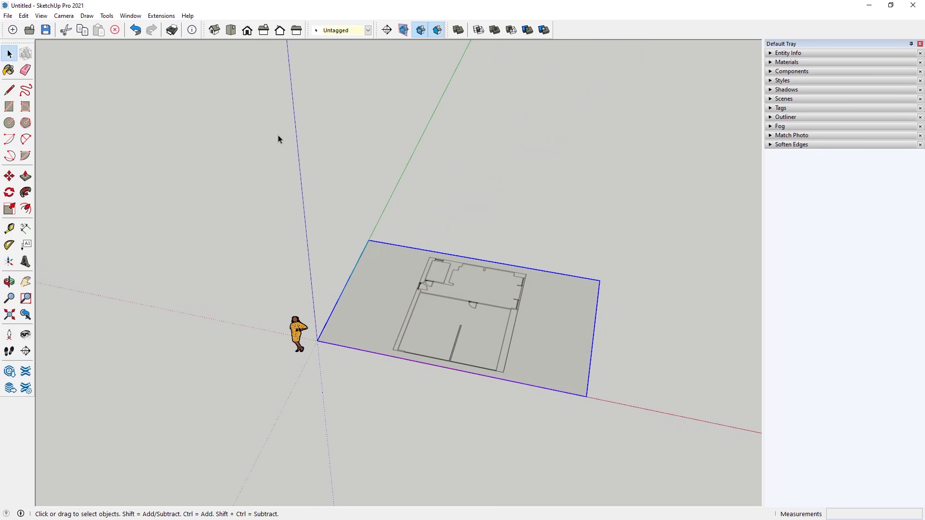
{"action": "left_click", "coordinate": [63, 16]}
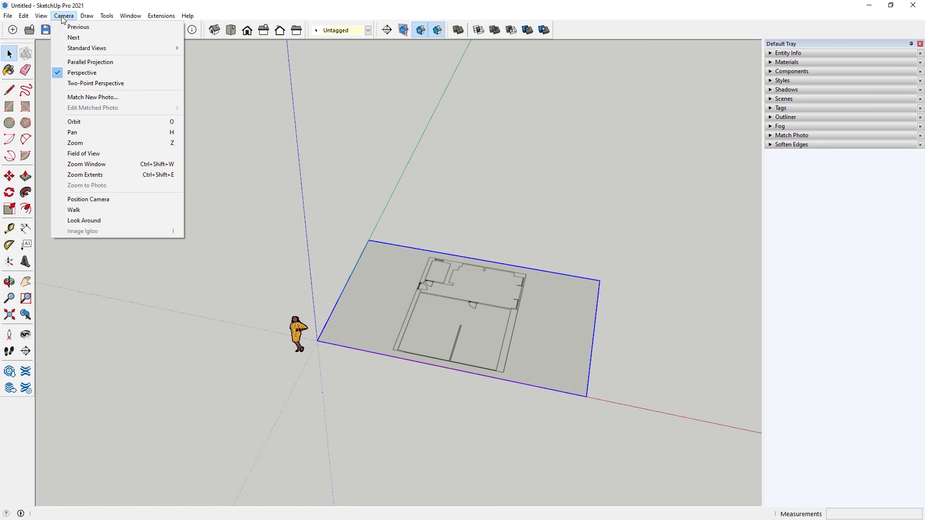
{"action": "left_click", "coordinate": [124, 61]}
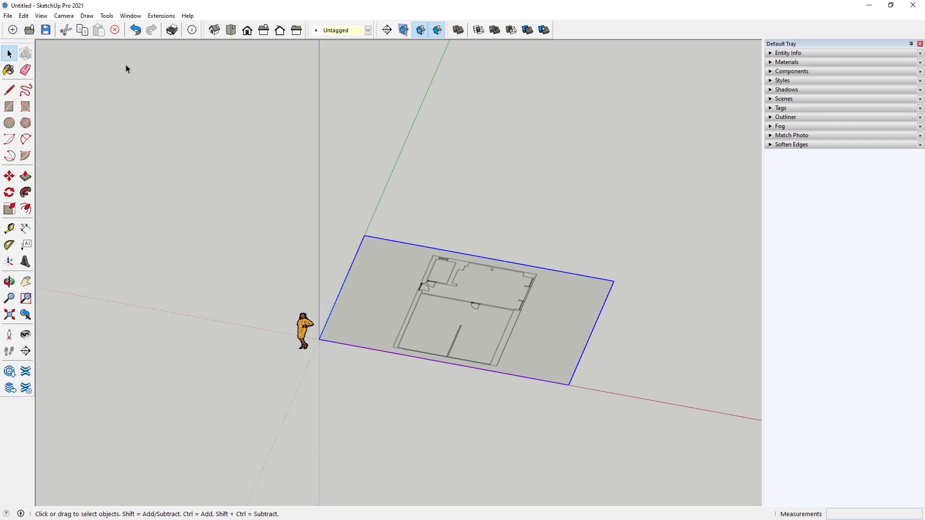
{"action": "left_click", "coordinate": [232, 32]}
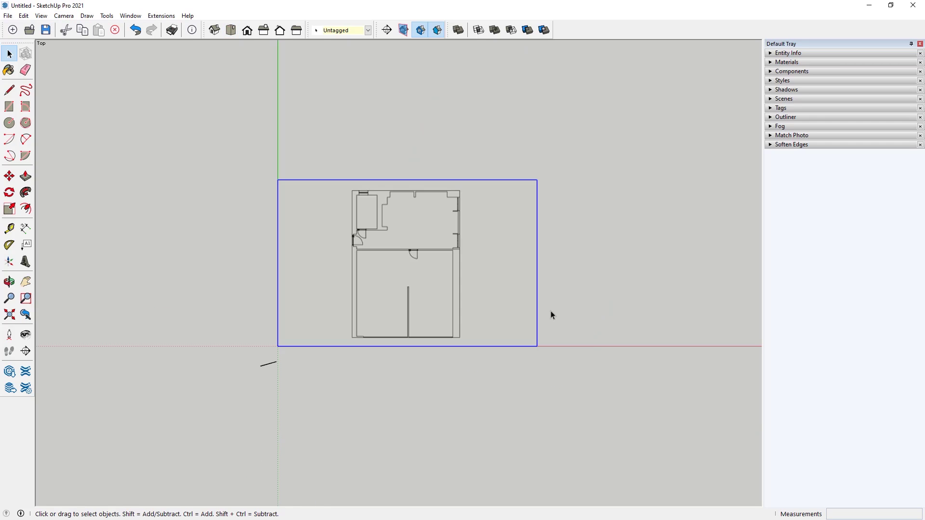
- Examine up close how sharp the imported plan's lines are at the lower partition, the outer corner and the upper wall recesses
{"action": "scroll", "coordinate": [444, 259], "scroll_direction": "up", "scroll_amount": 2}
{"action": "scroll", "coordinate": [326, 233], "scroll_direction": "up", "scroll_amount": 2}
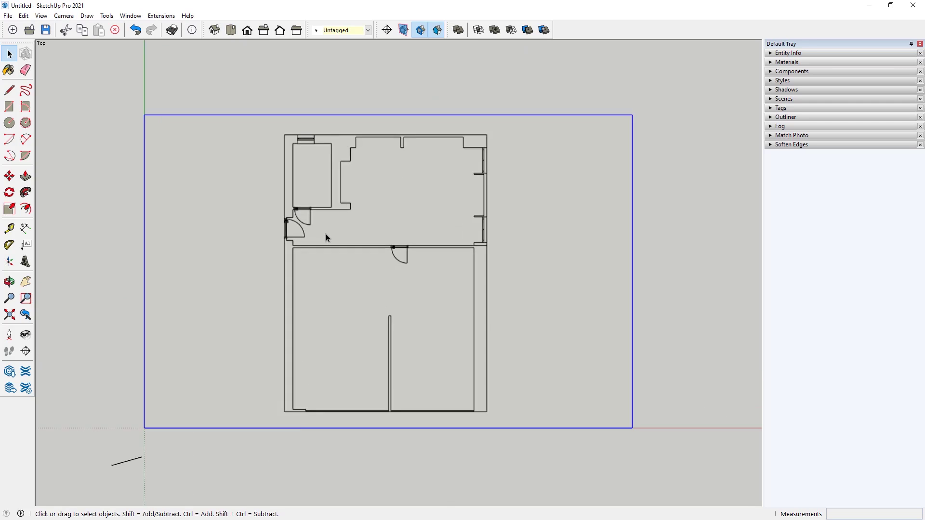
{"action": "scroll", "coordinate": [511, 324], "scroll_direction": "up", "scroll_amount": 2}
{"action": "scroll", "coordinate": [354, 210], "scroll_direction": "up", "scroll_amount": 2}
{"action": "scroll", "coordinate": [262, 224], "scroll_direction": "down", "scroll_amount": 2}
{"action": "scroll", "coordinate": [262, 225], "scroll_direction": "down", "scroll_amount": 2}
{"action": "scroll", "coordinate": [347, 411], "scroll_direction": "up", "scroll_amount": 3}
{"action": "scroll", "coordinate": [377, 405], "scroll_direction": "up", "scroll_amount": 2}
{"action": "scroll", "coordinate": [377, 405], "scroll_direction": "up", "scroll_amount": 3}
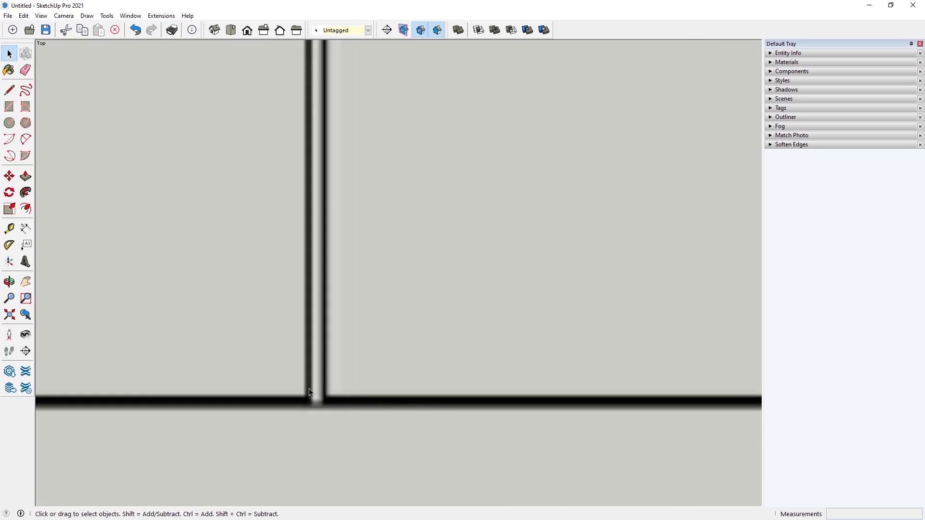
{"action": "scroll", "coordinate": [187, 367], "scroll_direction": "down", "scroll_amount": 2}
{"action": "scroll", "coordinate": [316, 347], "scroll_direction": "down", "scroll_amount": 1}
{"action": "scroll", "coordinate": [196, 345], "scroll_direction": "down", "scroll_amount": 1}
{"action": "scroll", "coordinate": [453, 333], "scroll_direction": "up", "scroll_amount": 1}
{"action": "scroll", "coordinate": [530, 344], "scroll_direction": "up", "scroll_amount": 2}
{"action": "scroll", "coordinate": [592, 349], "scroll_direction": "up", "scroll_amount": 2}
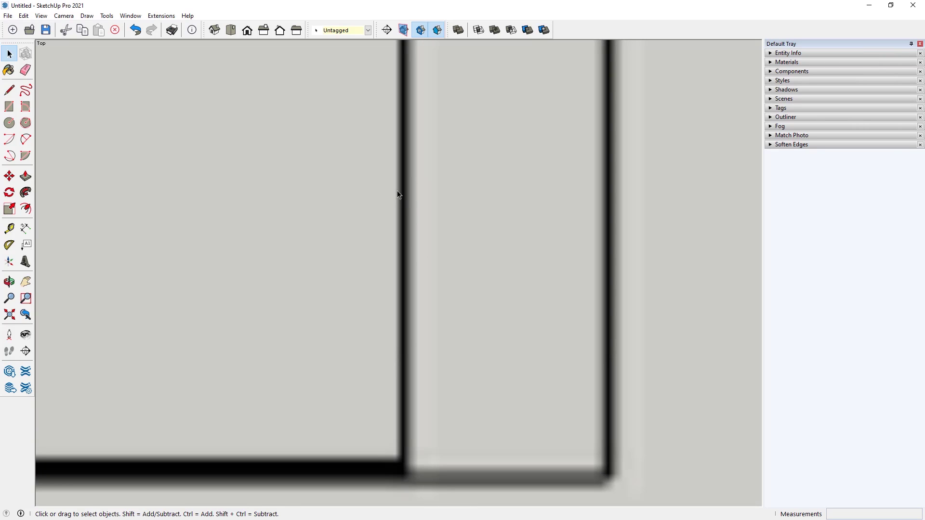
{"action": "scroll", "coordinate": [516, 348], "scroll_direction": "down", "scroll_amount": 3}
{"action": "scroll", "coordinate": [516, 347], "scroll_direction": "down", "scroll_amount": 5}
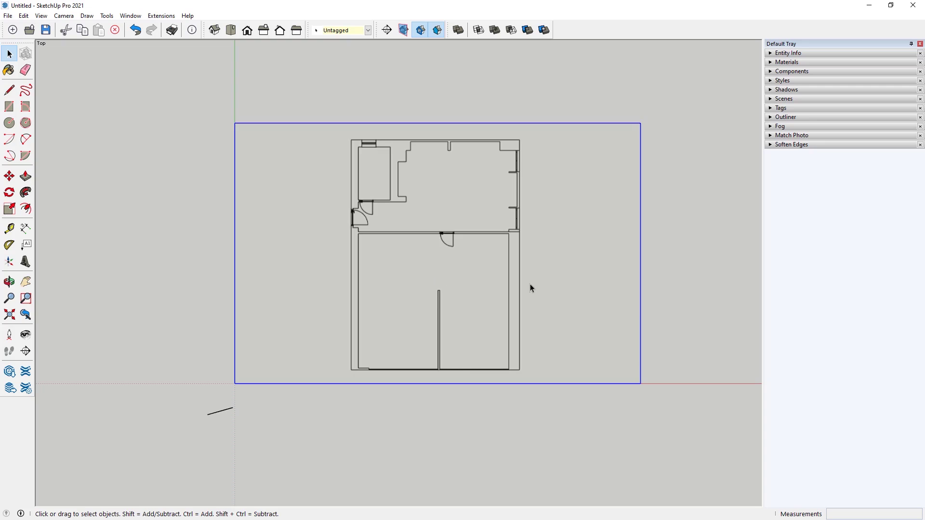
{"action": "scroll", "coordinate": [510, 158], "scroll_direction": "up", "scroll_amount": 8}
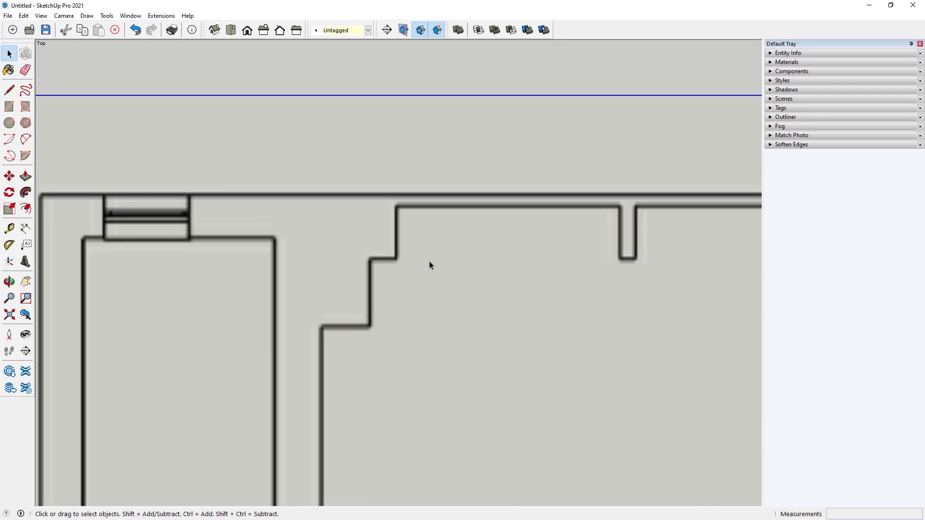
{"action": "scroll", "coordinate": [479, 201], "scroll_direction": "up", "scroll_amount": 6}
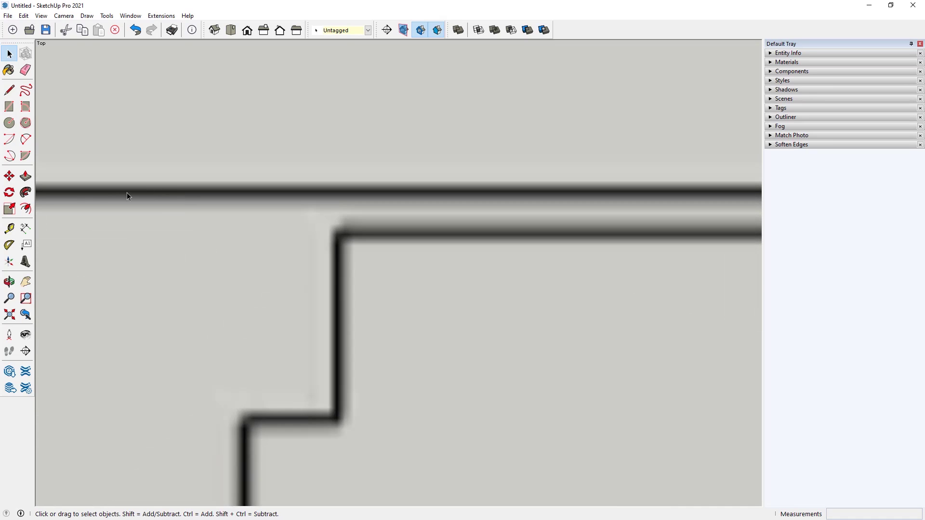
{"action": "scroll", "coordinate": [274, 200], "scroll_direction": "down", "scroll_amount": 2}
{"action": "scroll", "coordinate": [189, 189], "scroll_direction": "down", "scroll_amount": 1}
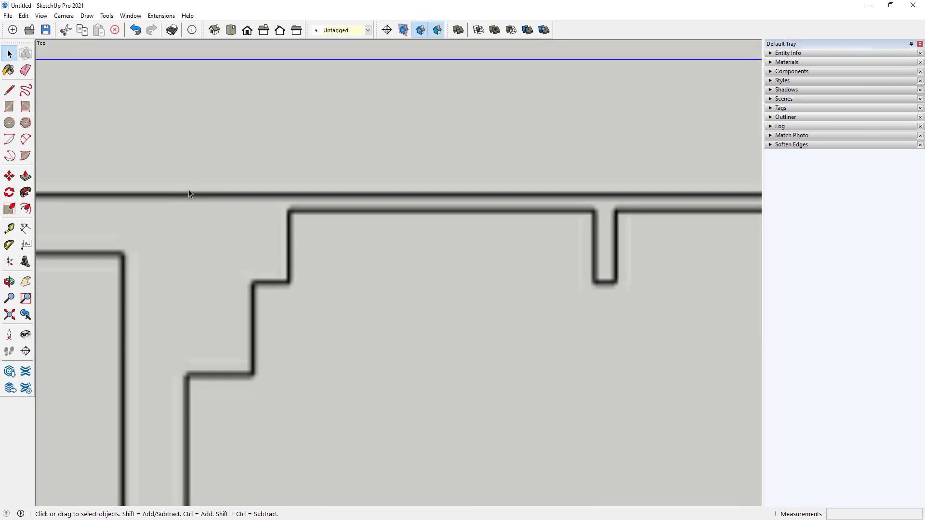
{"action": "scroll", "coordinate": [397, 213], "scroll_direction": "up", "scroll_amount": 3}
{"action": "scroll", "coordinate": [263, 212], "scroll_direction": "down", "scroll_amount": 5}
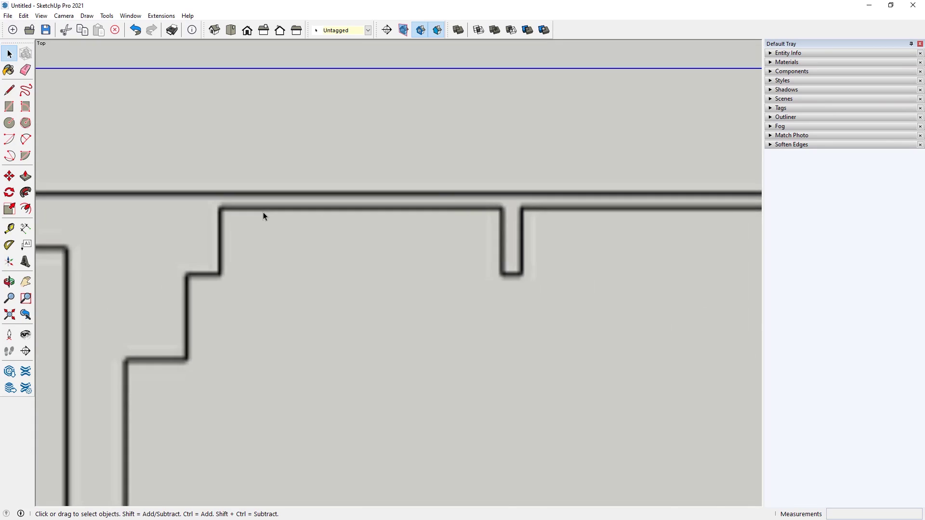
{"action": "scroll", "coordinate": [280, 208], "scroll_direction": "down", "scroll_amount": 1}
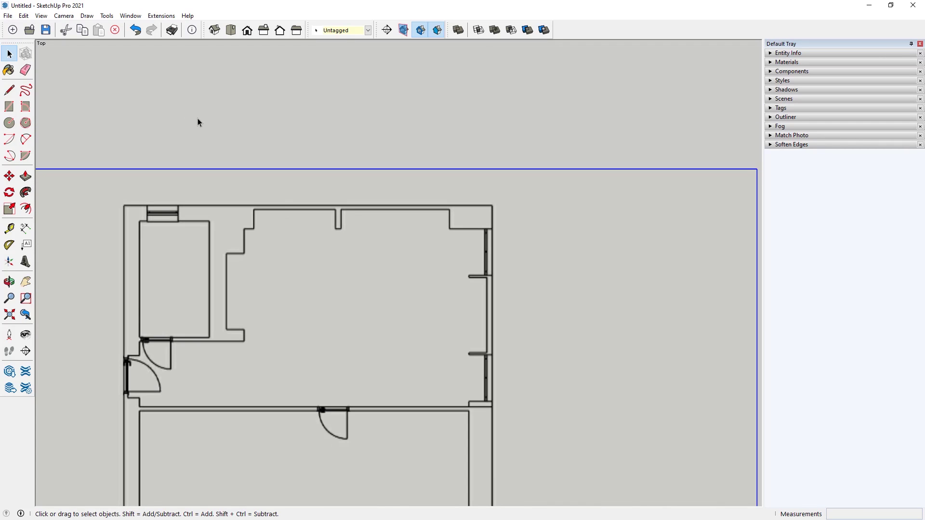
- Enable the use of maximum texture size in the OpenGL preferences and accept the slowdown warning
{"action": "left_click", "coordinate": [130, 17]}
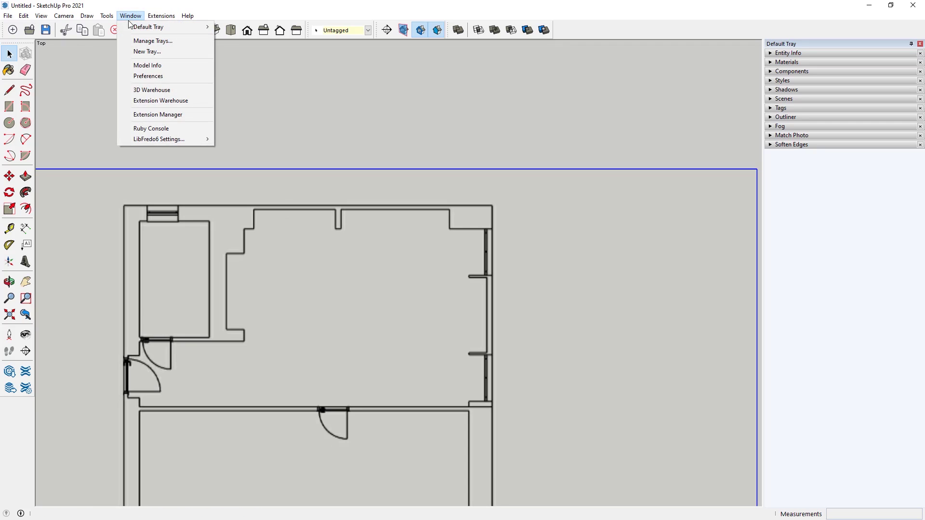
{"action": "left_click", "coordinate": [164, 76]}
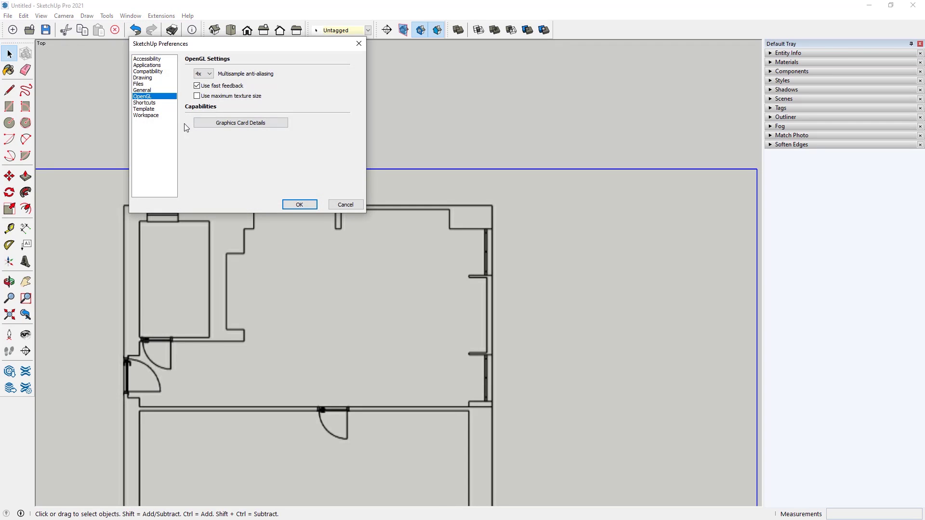
{"action": "left_click", "coordinate": [197, 96]}
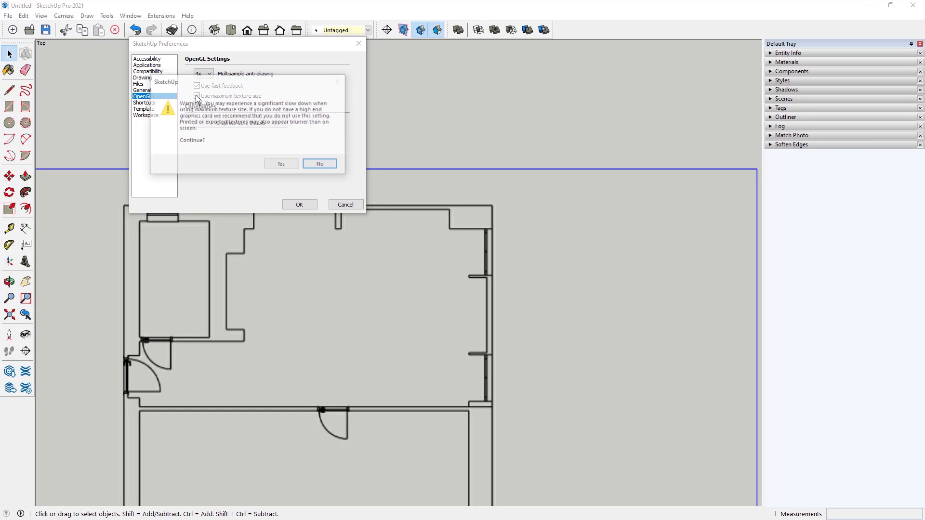
{"action": "left_click", "coordinate": [280, 166]}
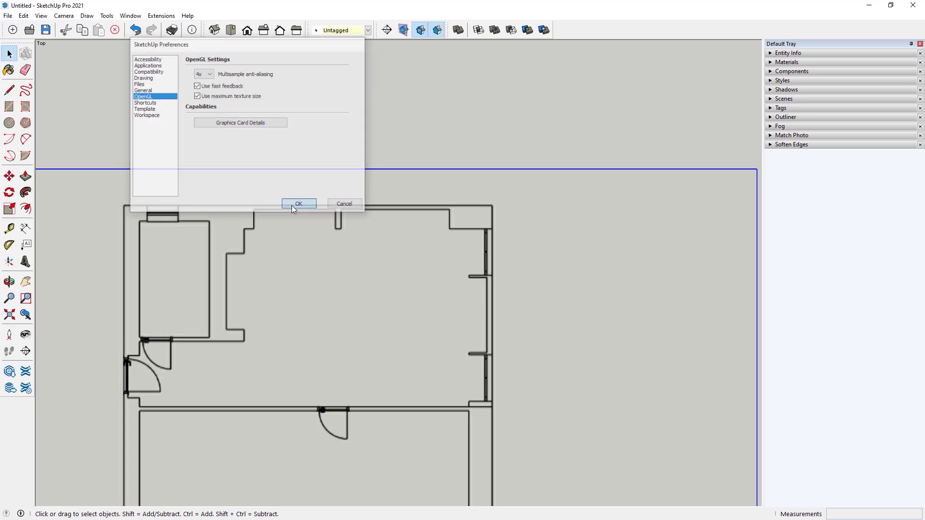
{"action": "left_click", "coordinate": [292, 205]}
- Check the plan's line sharpness again along the upper wall and around the partition walls
{"action": "scroll", "coordinate": [290, 211], "scroll_direction": "up", "scroll_amount": 10}
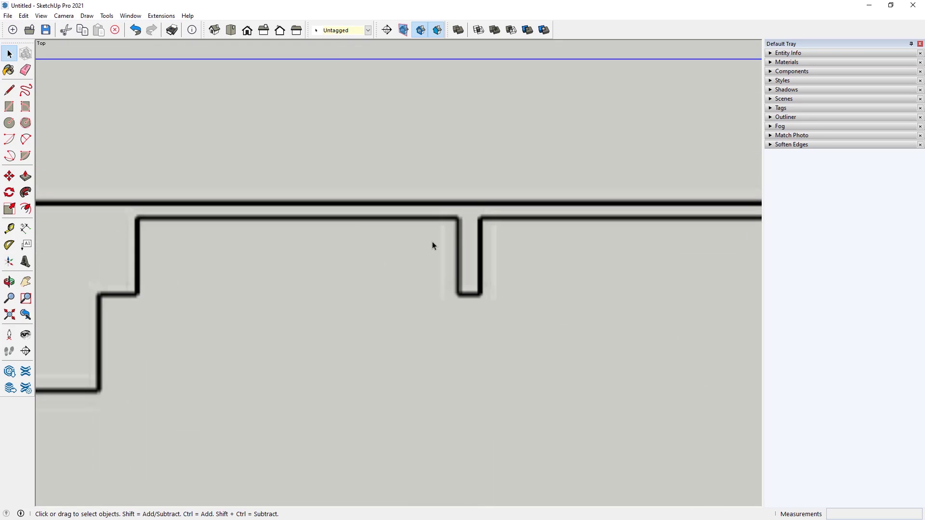
{"action": "scroll", "coordinate": [120, 208], "scroll_direction": "down", "scroll_amount": 3}
{"action": "scroll", "coordinate": [337, 206], "scroll_direction": "down", "scroll_amount": 1}
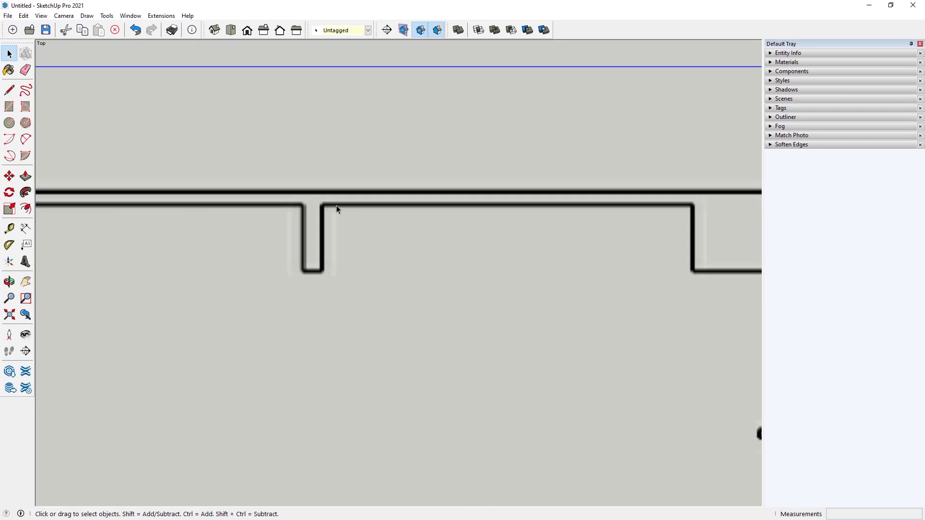
{"action": "scroll", "coordinate": [302, 200], "scroll_direction": "up", "scroll_amount": 4}
{"action": "scroll", "coordinate": [324, 209], "scroll_direction": "down", "scroll_amount": 8}
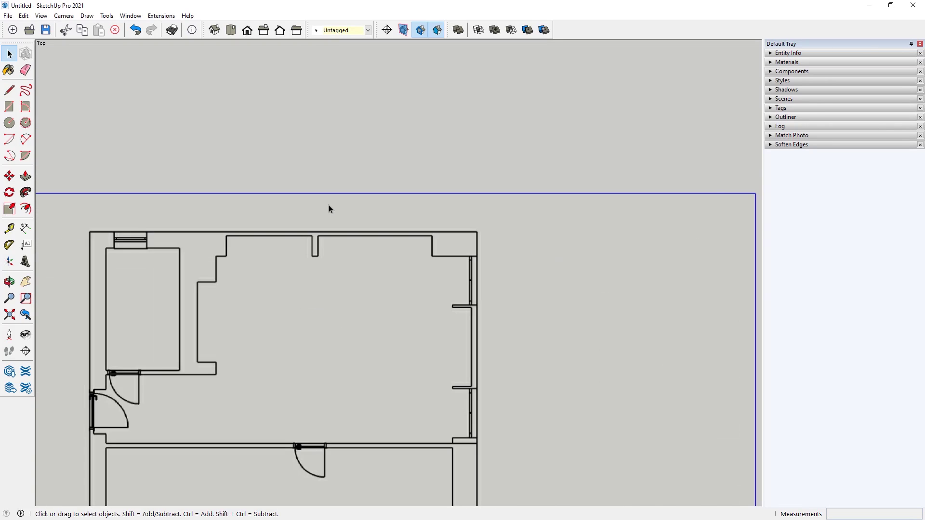
{"action": "scroll", "coordinate": [328, 403], "scroll_direction": "down", "scroll_amount": 2}
{"action": "scroll", "coordinate": [311, 478], "scroll_direction": "up", "scroll_amount": 3}
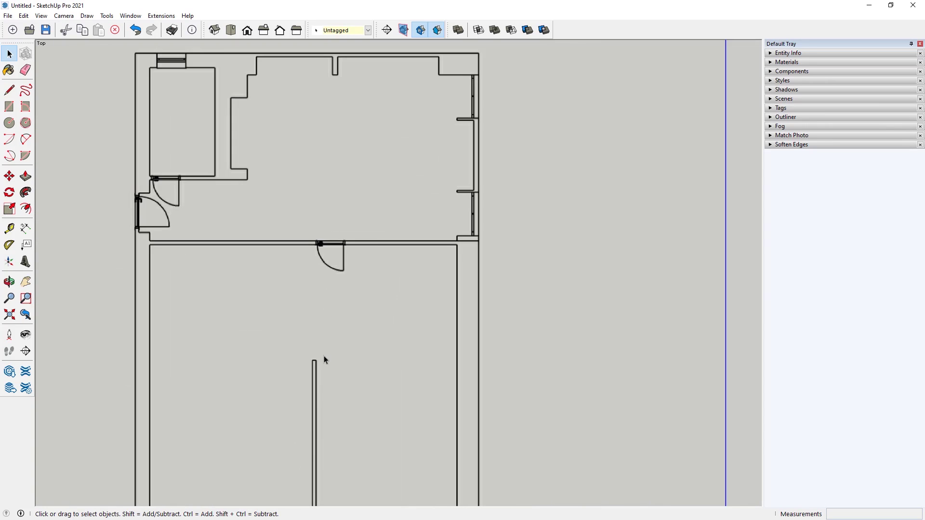
{"action": "scroll", "coordinate": [299, 260], "scroll_direction": "down", "scroll_amount": 2}
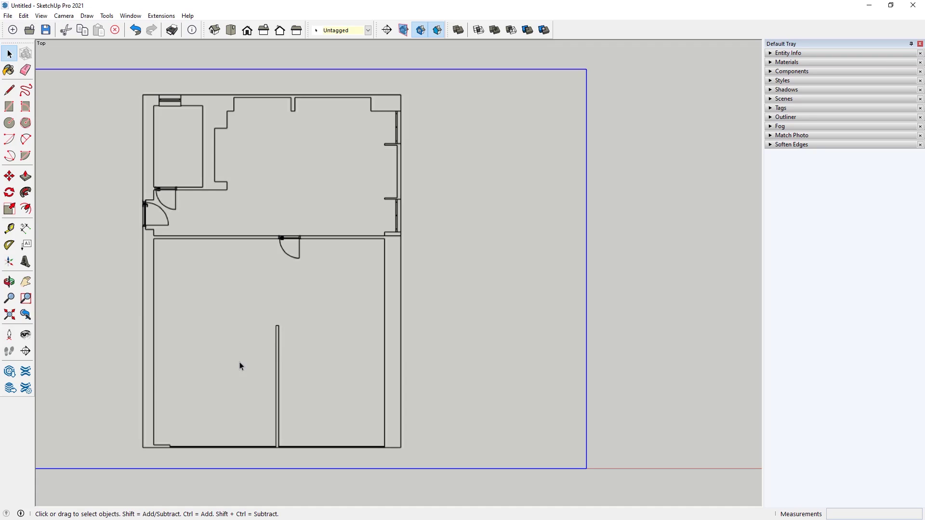
- Measure the thickness of the lower partition wall at its free end with Tape Measure and resize the whole model to make it 100 mm
{"action": "scroll", "coordinate": [278, 326], "scroll_direction": "up", "scroll_amount": 3}
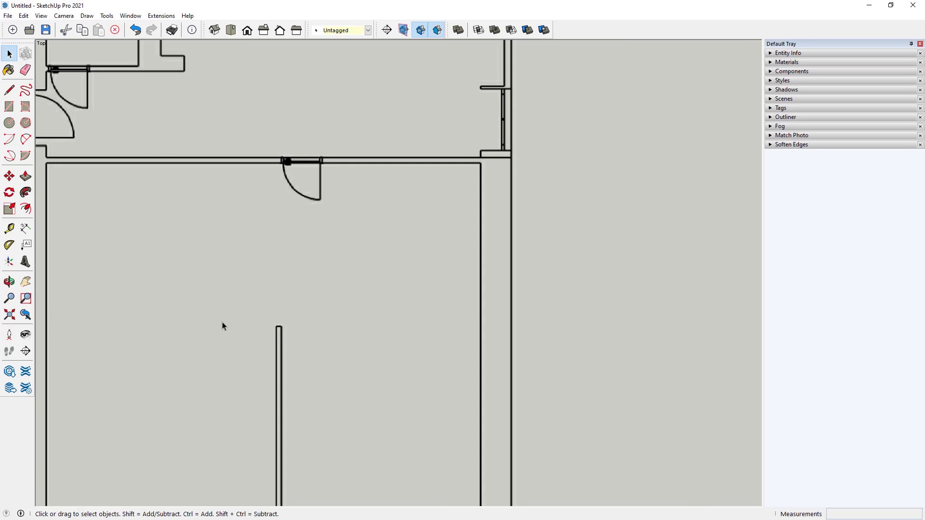
{"action": "scroll", "coordinate": [273, 332], "scroll_direction": "up", "scroll_amount": 6}
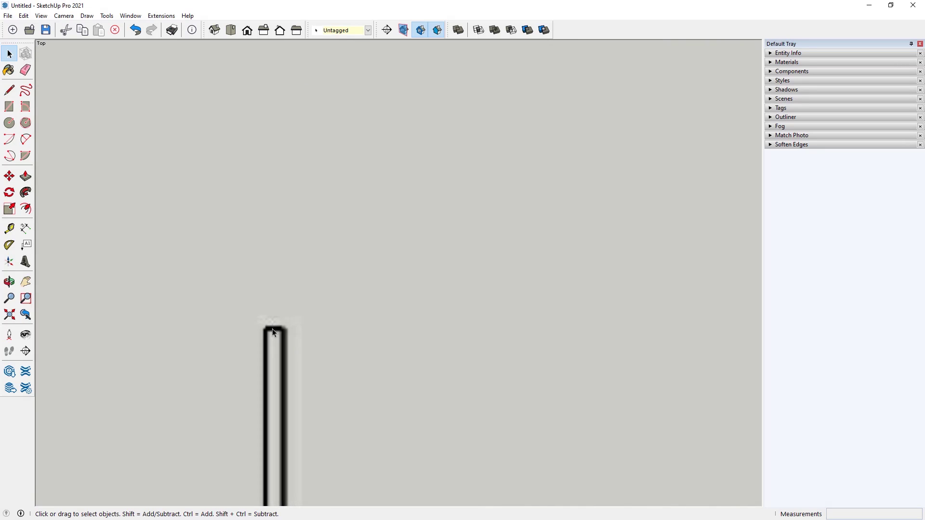
{"action": "scroll", "coordinate": [273, 332], "scroll_direction": "up", "scroll_amount": 3}
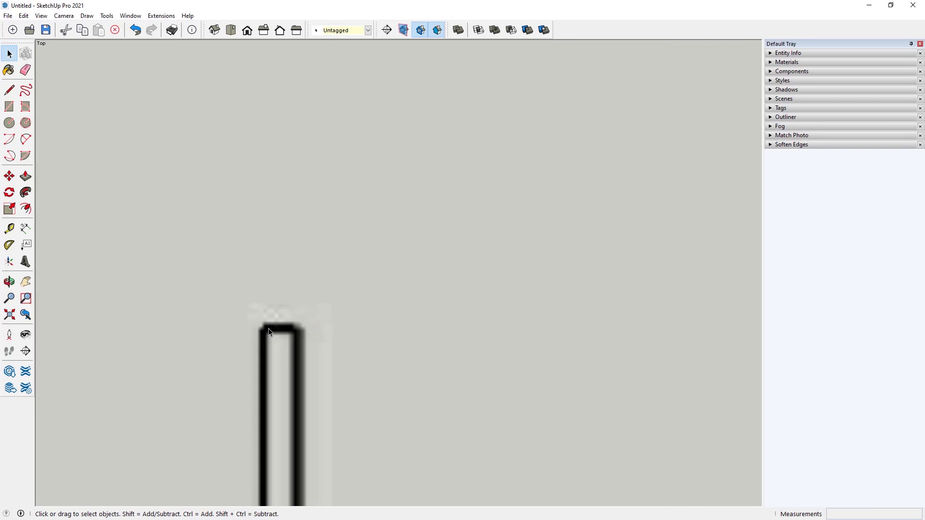
{"action": "left_click", "coordinate": [10, 230]}
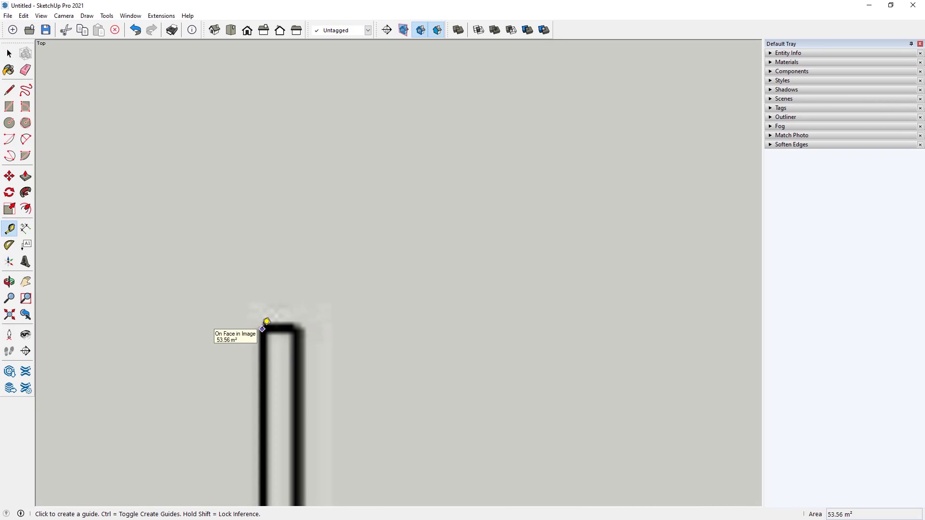
{"action": "left_click", "coordinate": [266, 321]}
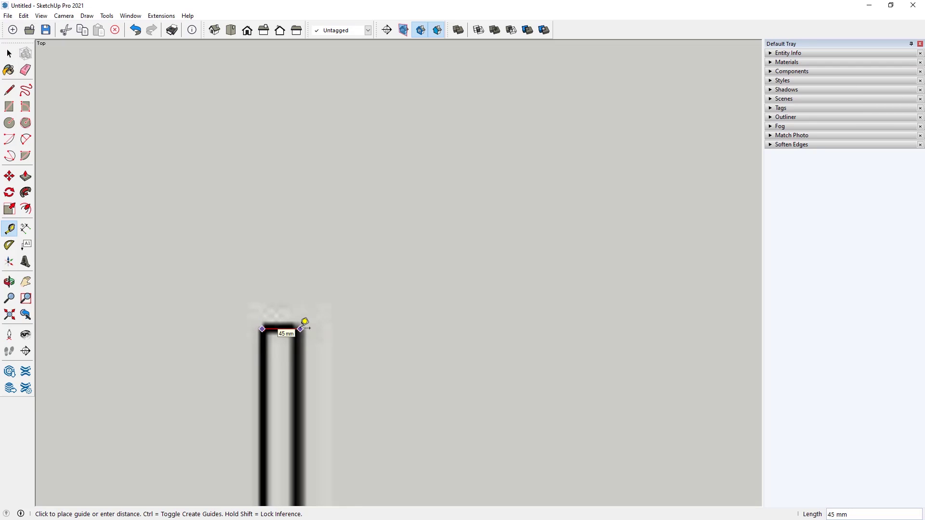
{"action": "left_click", "coordinate": [305, 322]}
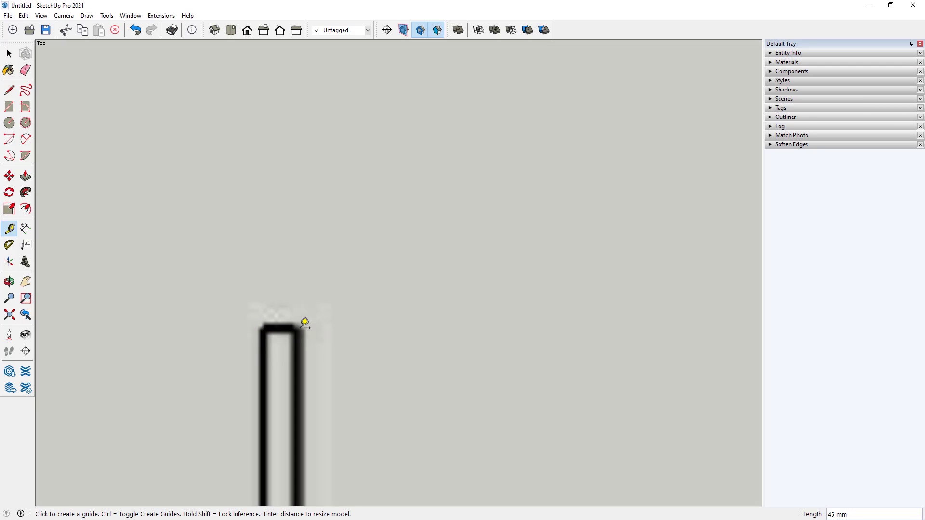
{"action": "type", "text": "100"}
{"action": "key", "text": "Return"}
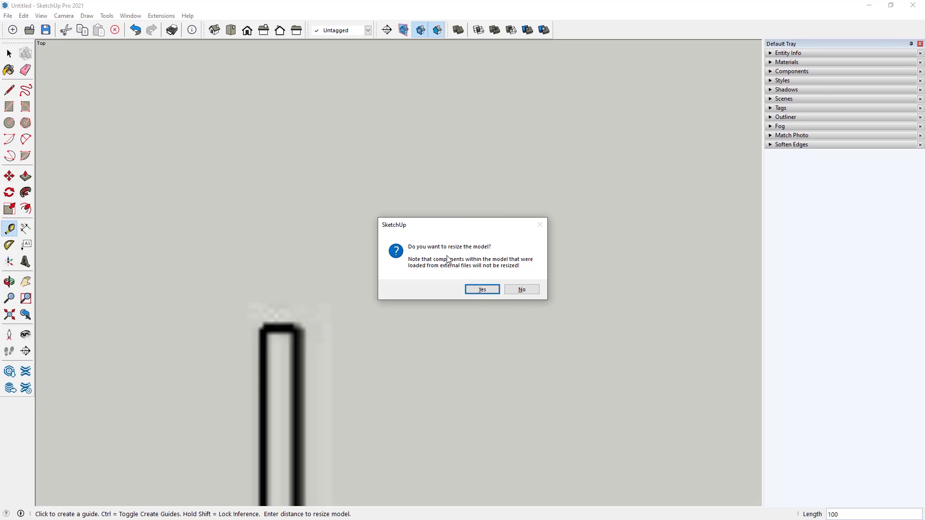
{"action": "left_click", "coordinate": [483, 289]}
{"action": "scroll", "coordinate": [423, 270], "scroll_direction": "down", "scroll_amount": 3}
{"action": "scroll", "coordinate": [422, 273], "scroll_direction": "down", "scroll_amount": 6}
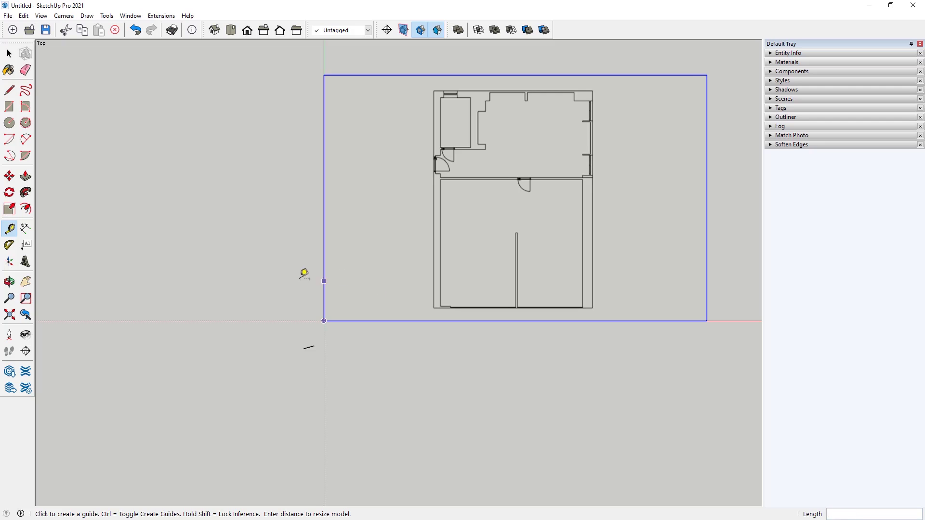
- Measure the thickness of the lower partition wall again at its free end with Tape Measure
{"action": "scroll", "coordinate": [337, 267], "scroll_direction": "down", "scroll_amount": 1}
{"action": "scroll", "coordinate": [373, 261], "scroll_direction": "up", "scroll_amount": 5}
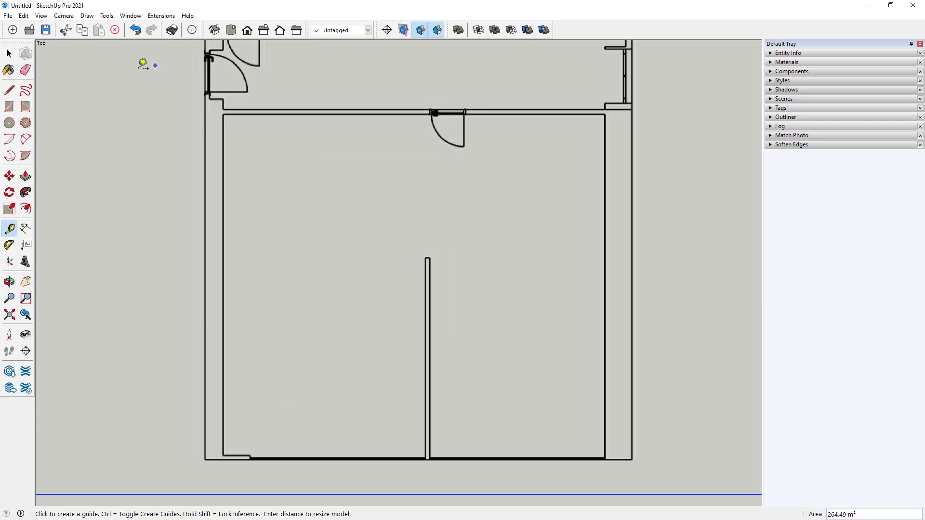
{"action": "scroll", "coordinate": [393, 193], "scroll_direction": "up", "scroll_amount": 8}
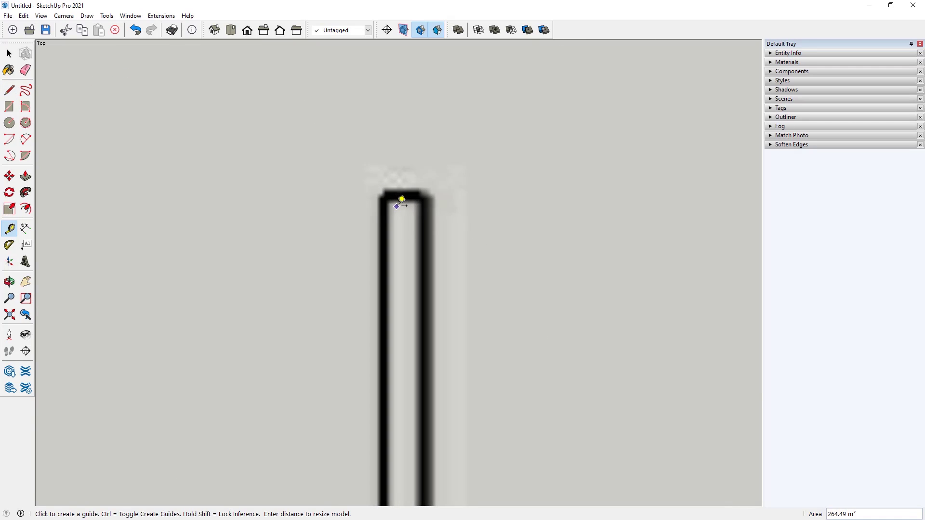
{"action": "left_click", "coordinate": [384, 190]}
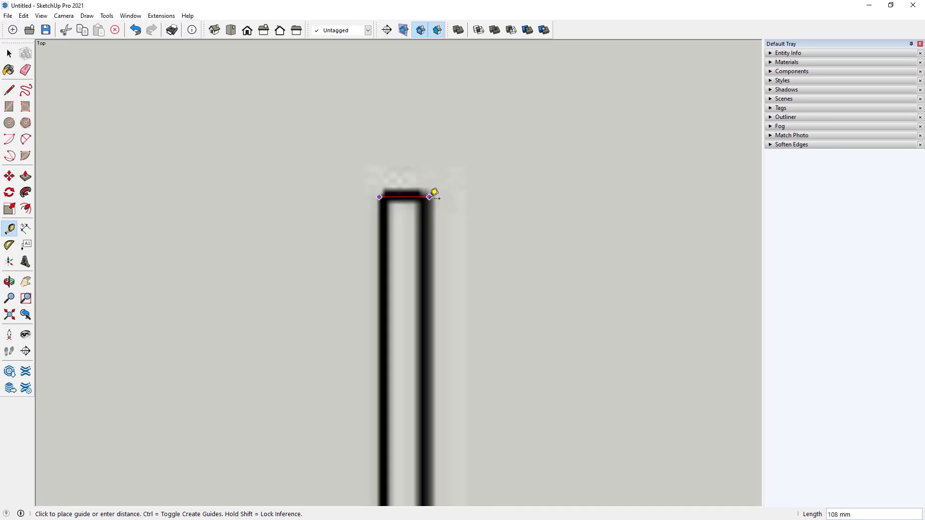
{"action": "scroll", "coordinate": [434, 192], "scroll_direction": "up", "scroll_amount": 3}
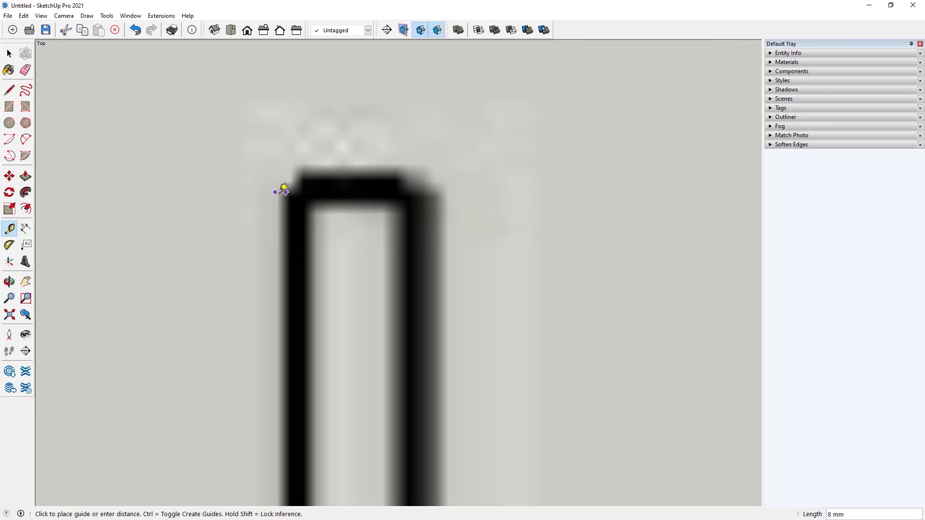
{"action": "scroll", "coordinate": [441, 189], "scroll_direction": "down", "scroll_amount": 1}
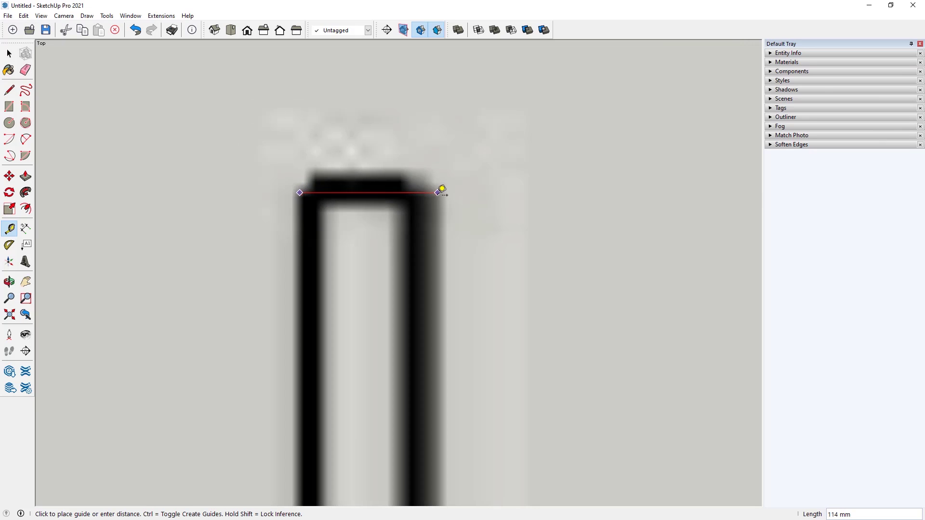
{"action": "scroll", "coordinate": [441, 189], "scroll_direction": "down", "scroll_amount": 5}
{"action": "scroll", "coordinate": [442, 189], "scroll_direction": "down", "scroll_amount": 8}
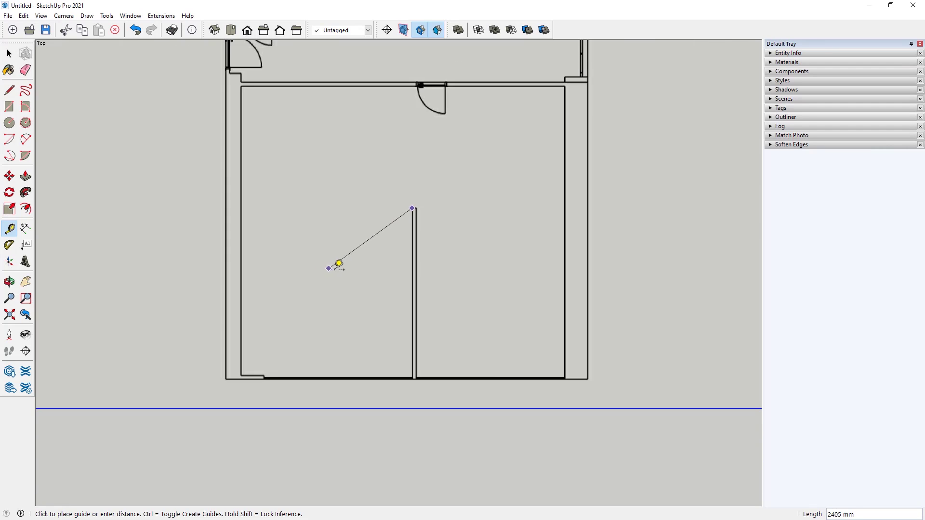
{"action": "scroll", "coordinate": [333, 289], "scroll_direction": "down", "scroll_amount": 3}
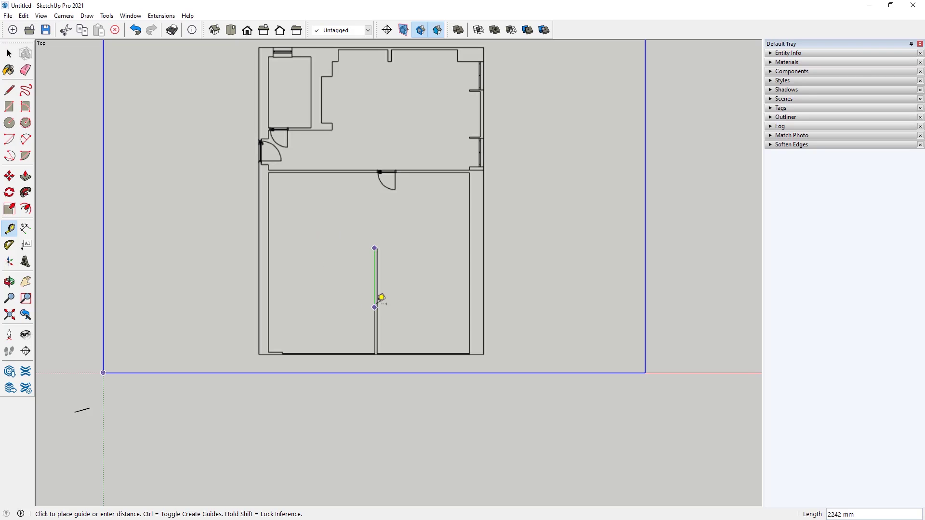
{"action": "scroll", "coordinate": [236, 309], "scroll_direction": "down", "scroll_amount": 2}
{"action": "scroll", "coordinate": [323, 286], "scroll_direction": "up", "scroll_amount": 1}
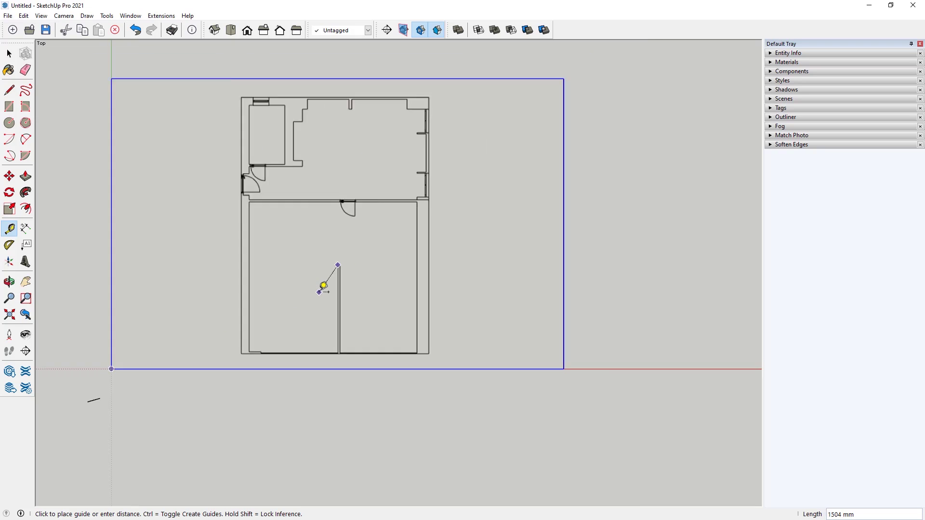
{"action": "scroll", "coordinate": [323, 286], "scroll_direction": "up", "scroll_amount": 2}
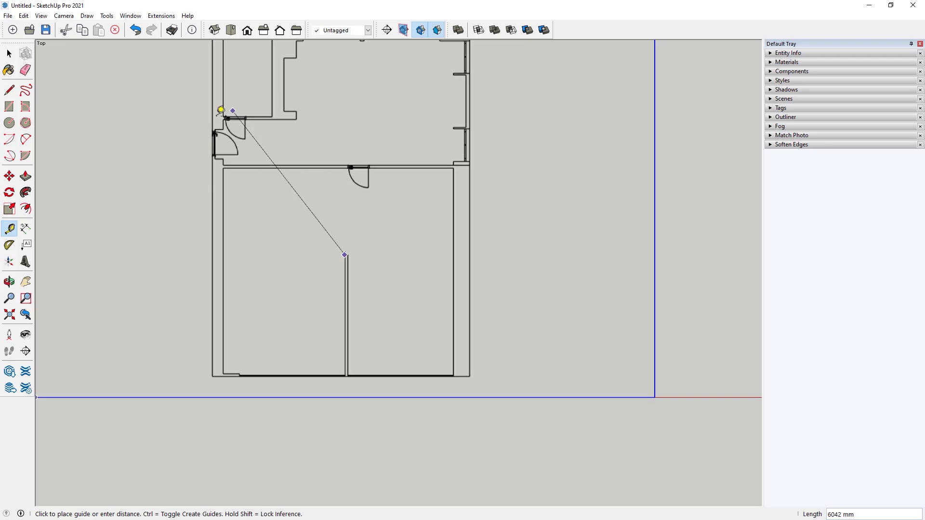
{"action": "scroll", "coordinate": [365, 258], "scroll_direction": "down", "scroll_amount": 3}
{"action": "scroll", "coordinate": [333, 308], "scroll_direction": "up", "scroll_amount": 3}
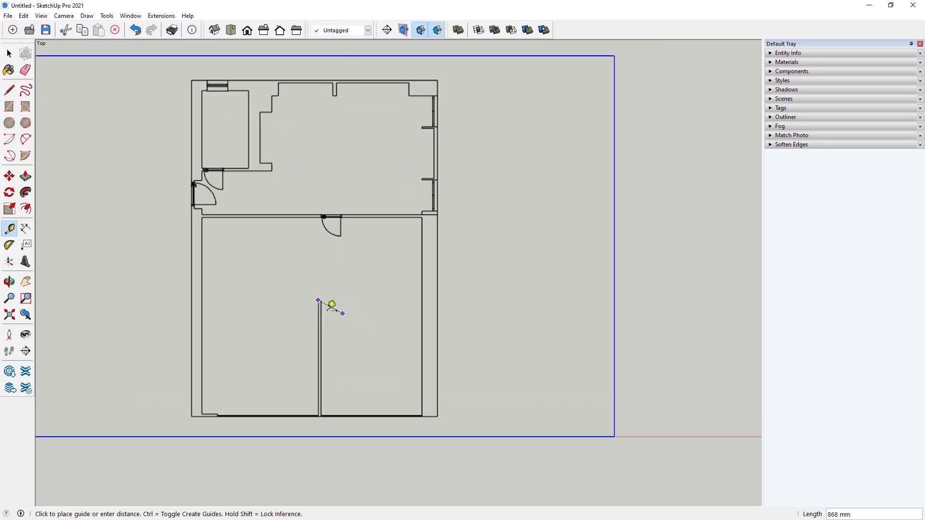
{"action": "scroll", "coordinate": [296, 294], "scroll_direction": "up", "scroll_amount": 2}
{"action": "scroll", "coordinate": [296, 294], "scroll_direction": "down", "scroll_amount": 1}
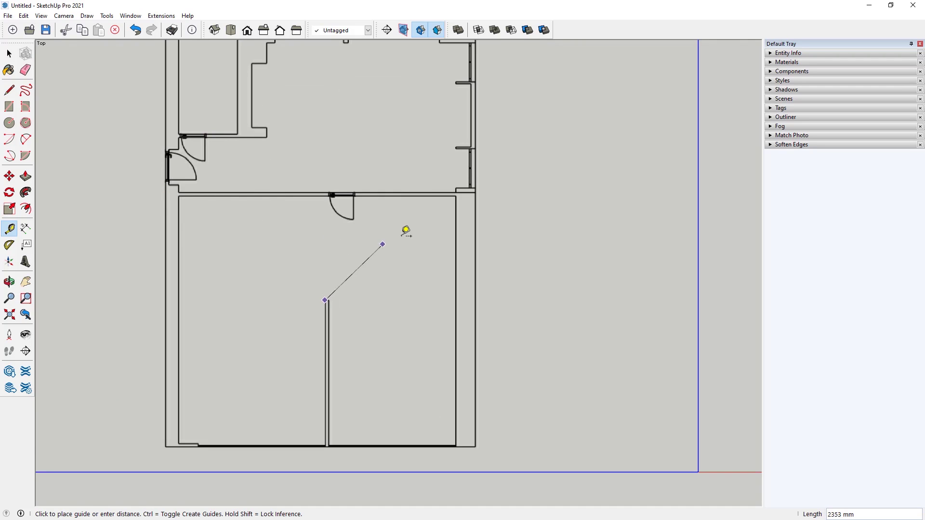
{"action": "scroll", "coordinate": [303, 187], "scroll_direction": "up", "scroll_amount": 2}
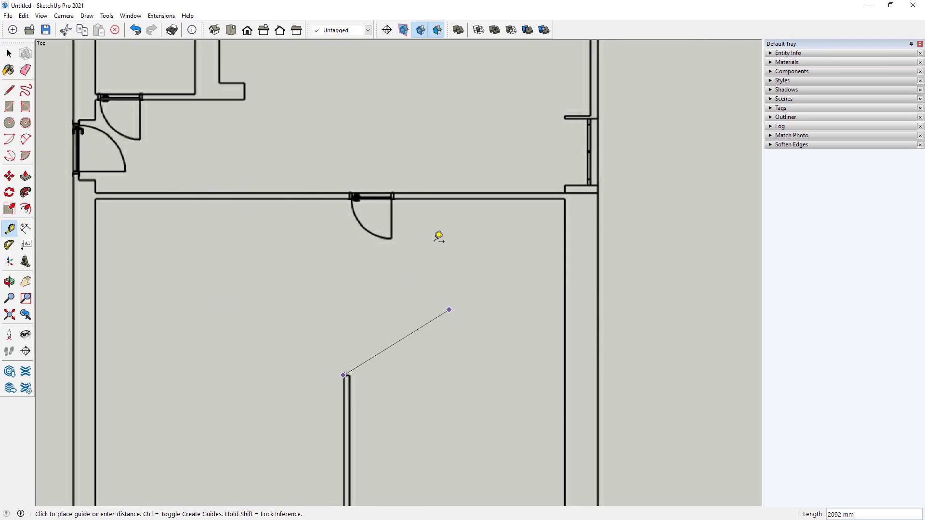
{"action": "key", "text": "shift+z"}
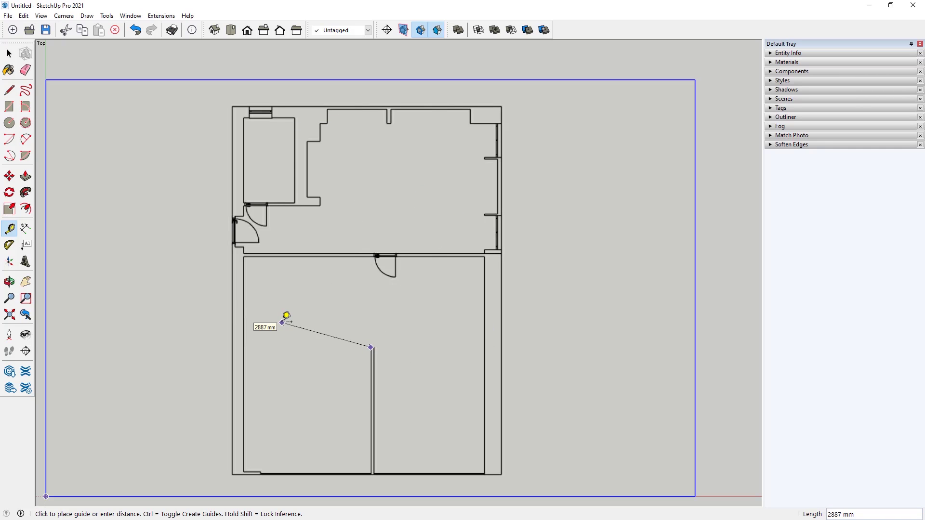
{"action": "scroll", "coordinate": [303, 321], "scroll_direction": "down", "scroll_amount": 2}
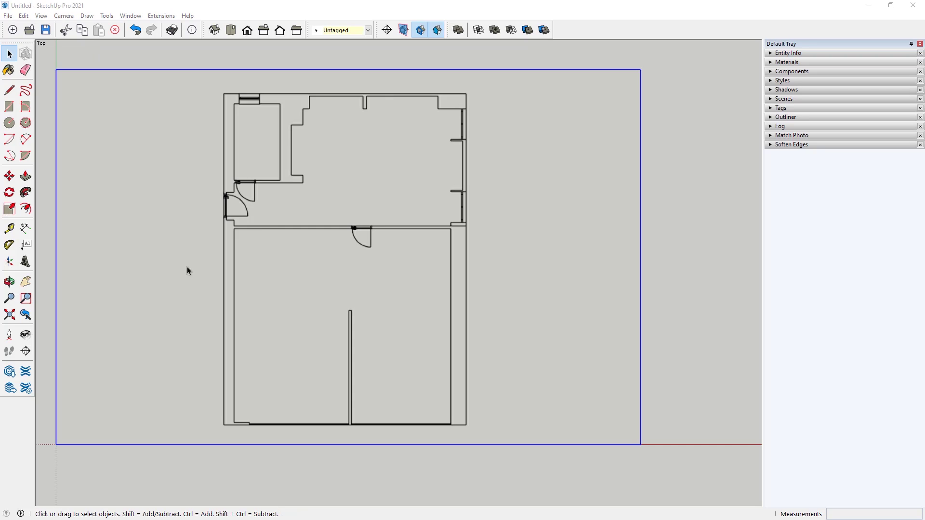
- Trace the stepped wall edge below the entrance door with the Line tool, ending at the corner of the dividing wall
{"action": "left_click", "coordinate": [9, 90]}
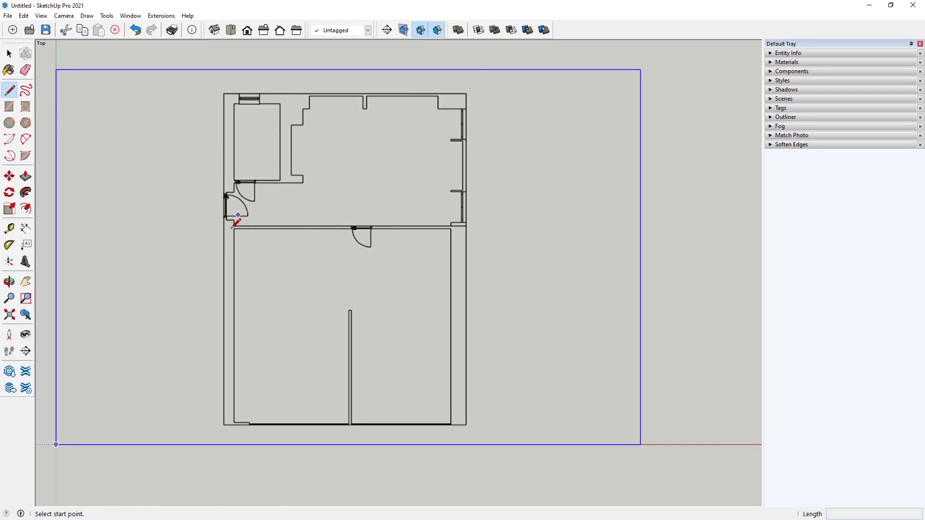
{"action": "scroll", "coordinate": [284, 270], "scroll_direction": "up", "scroll_amount": 2}
{"action": "scroll", "coordinate": [292, 268], "scroll_direction": "up", "scroll_amount": 2}
{"action": "scroll", "coordinate": [186, 183], "scroll_direction": "up", "scroll_amount": 6}
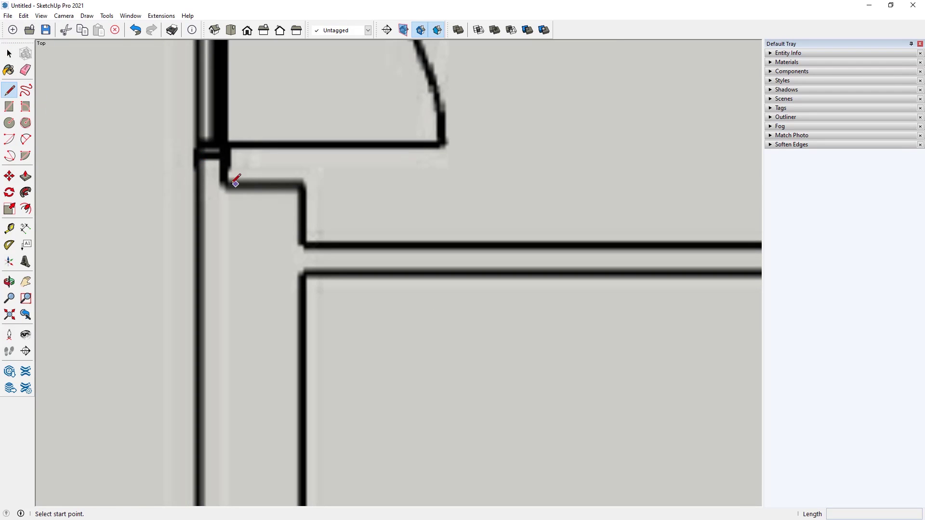
{"action": "left_click", "coordinate": [197, 158]}
{"action": "left_click", "coordinate": [220, 157]}
{"action": "left_click", "coordinate": [220, 186]}
{"action": "left_click", "coordinate": [297, 186]}
{"action": "left_click", "coordinate": [303, 245]}
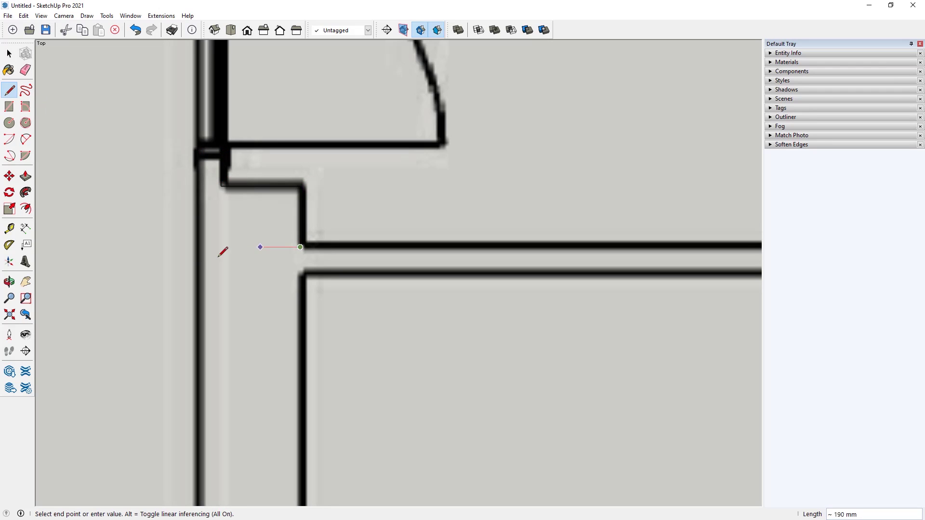
- Continue the traced outline along the dividing wall to the opposite outer wall and down to the plan's lower outer corner
{"action": "scroll", "coordinate": [174, 257], "scroll_direction": "down", "scroll_amount": 4}
{"action": "scroll", "coordinate": [173, 259], "scroll_direction": "down", "scroll_amount": 3}
{"action": "scroll", "coordinate": [574, 255], "scroll_direction": "up", "scroll_amount": 6}
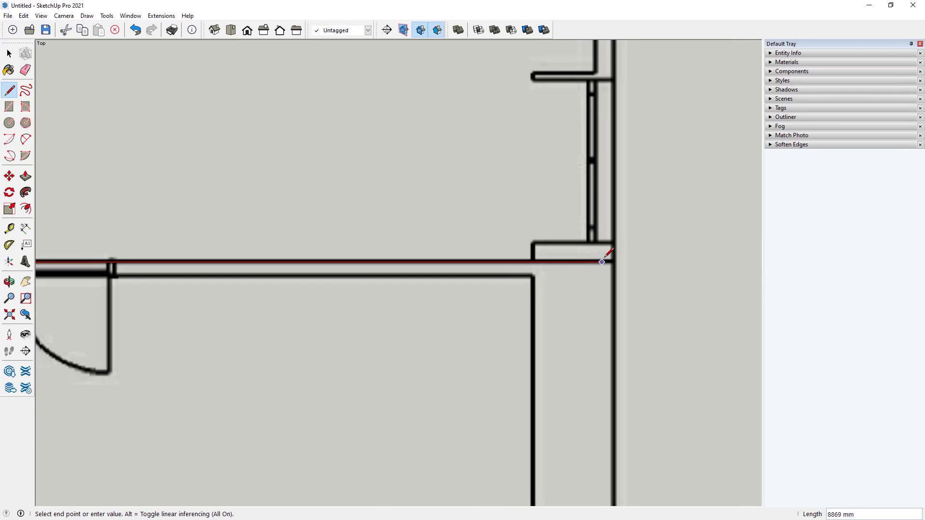
{"action": "left_click", "coordinate": [611, 261]}
{"action": "scroll", "coordinate": [376, 202], "scroll_direction": "down", "scroll_amount": 5}
{"action": "scroll", "coordinate": [437, 406], "scroll_direction": "up", "scroll_amount": 3}
{"action": "scroll", "coordinate": [428, 371], "scroll_direction": "up", "scroll_amount": 3}
{"action": "left_click", "coordinate": [430, 368]}
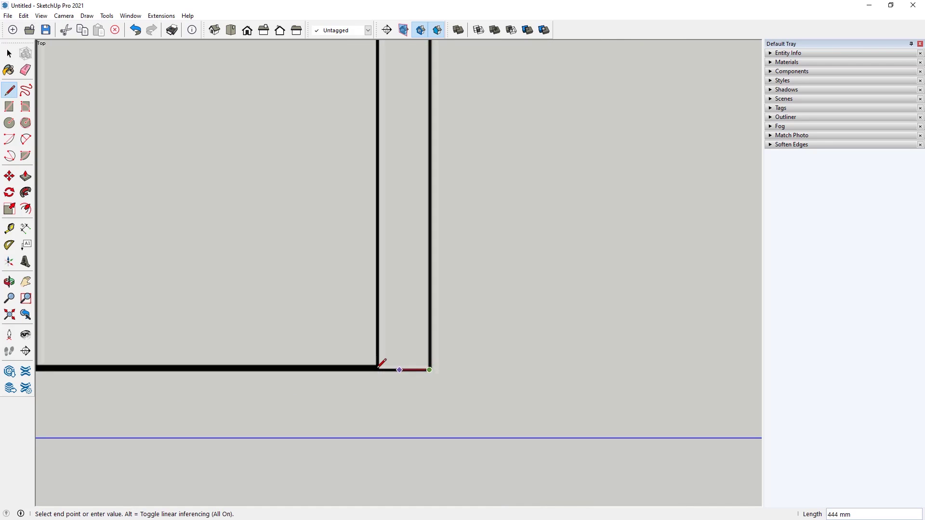
- Close the traced outline along the lower outer wall and up the entrance-side outer wall to the starting point at the door jamb
{"action": "scroll", "coordinate": [385, 370], "scroll_direction": "down", "scroll_amount": 3}
{"action": "scroll", "coordinate": [91, 368], "scroll_direction": "up", "scroll_amount": 4}
{"action": "left_click", "coordinate": [91, 364]}
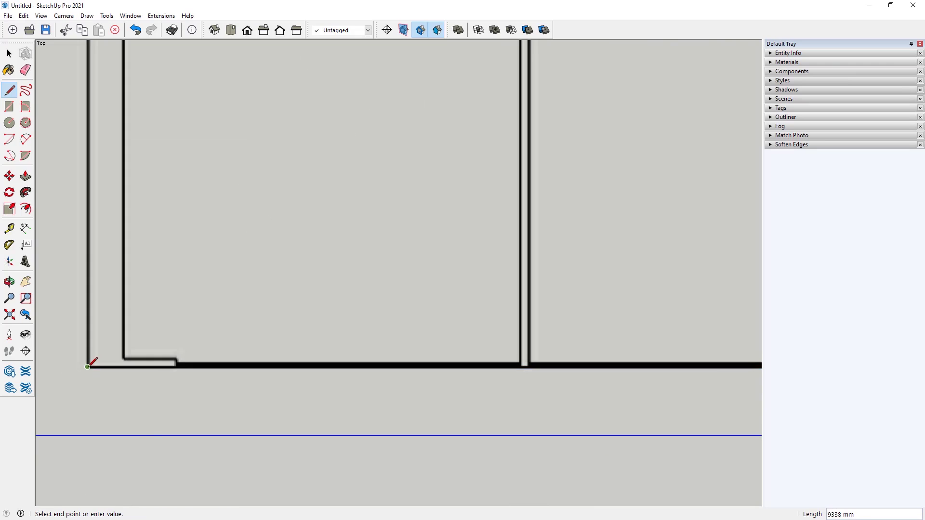
{"action": "scroll", "coordinate": [145, 434], "scroll_direction": "down", "scroll_amount": 3}
{"action": "scroll", "coordinate": [97, 130], "scroll_direction": "up", "scroll_amount": 3}
{"action": "scroll", "coordinate": [130, 222], "scroll_direction": "down", "scroll_amount": 3}
{"action": "scroll", "coordinate": [128, 116], "scroll_direction": "up", "scroll_amount": 4}
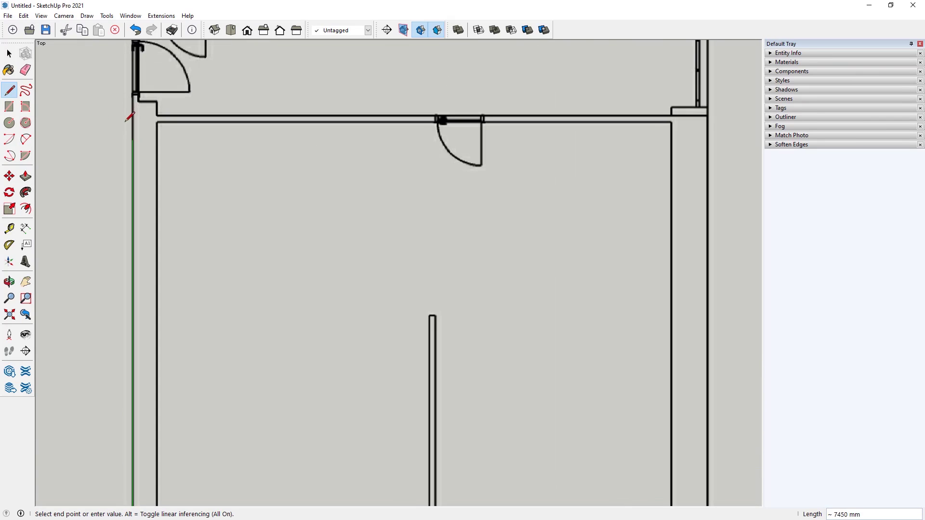
{"action": "left_click", "coordinate": [132, 101]}
{"action": "left_click", "coordinate": [133, 93]}
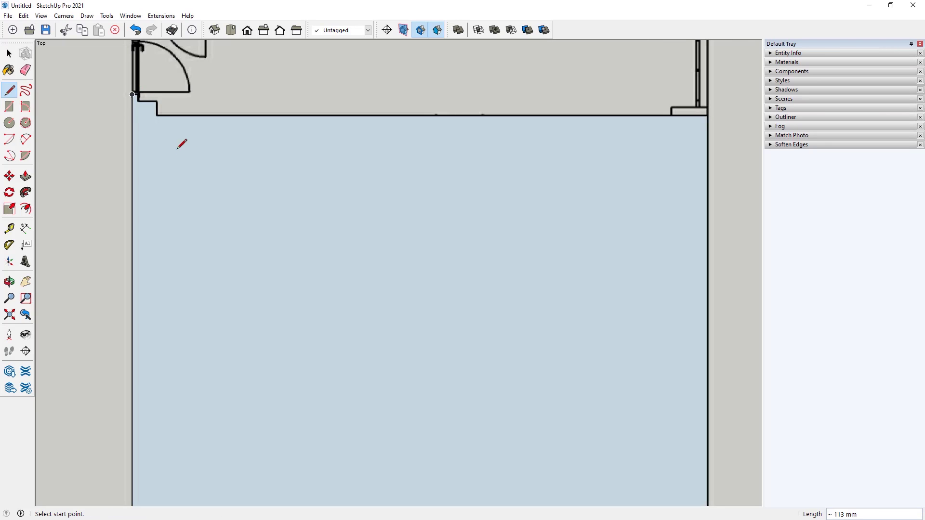
- Offset the outline of the traced lower-room face inward by 100 mm
{"action": "scroll", "coordinate": [145, 140], "scroll_direction": "down", "scroll_amount": 5}
{"action": "left_click", "coordinate": [9, 53]}
{"action": "left_click", "coordinate": [244, 165]}
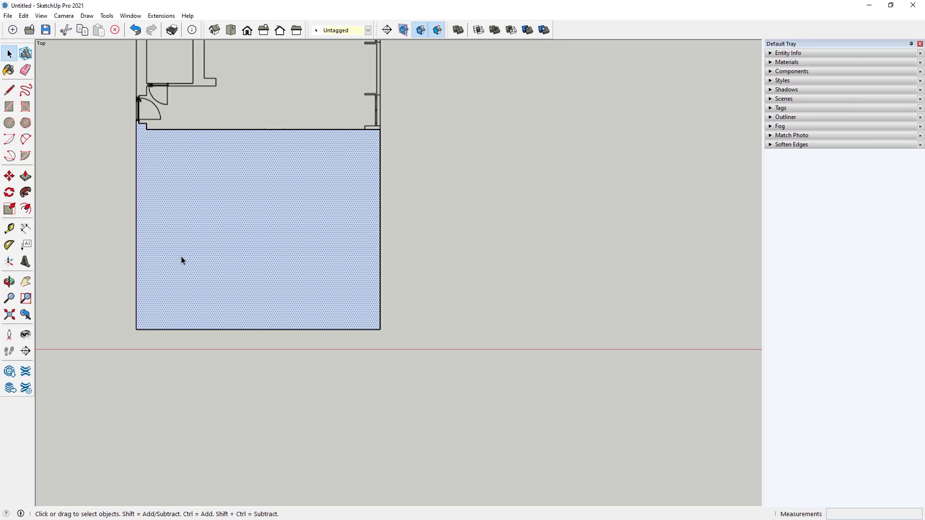
{"action": "left_click", "coordinate": [26, 209]}
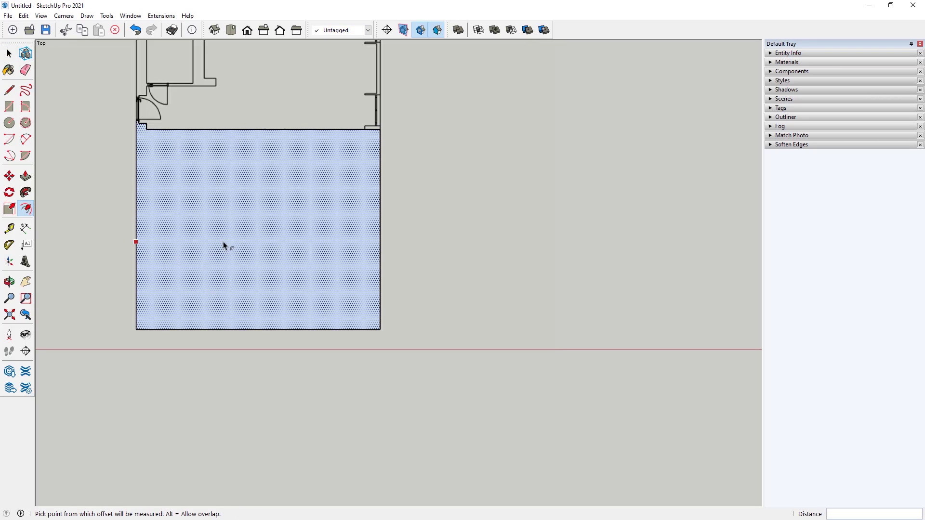
{"action": "key", "text": "ctrl+z"}
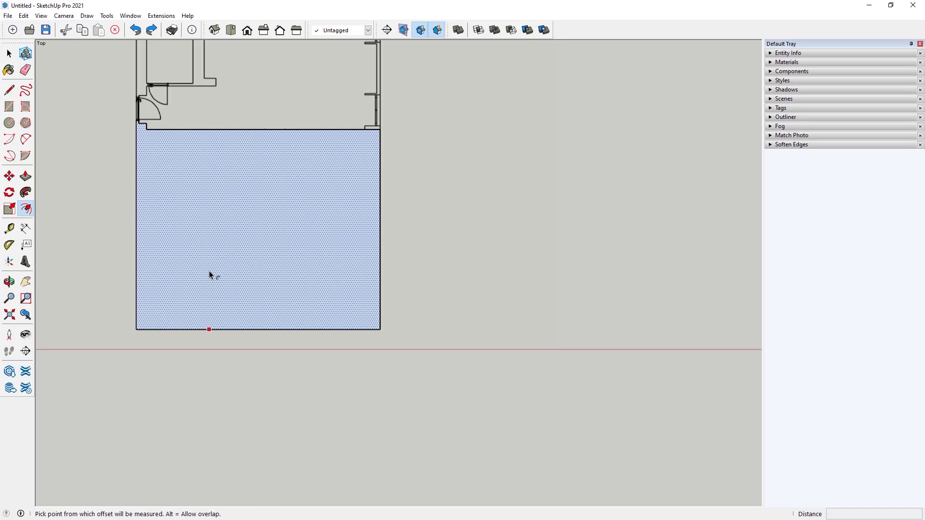
{"action": "left_click", "coordinate": [210, 273]}
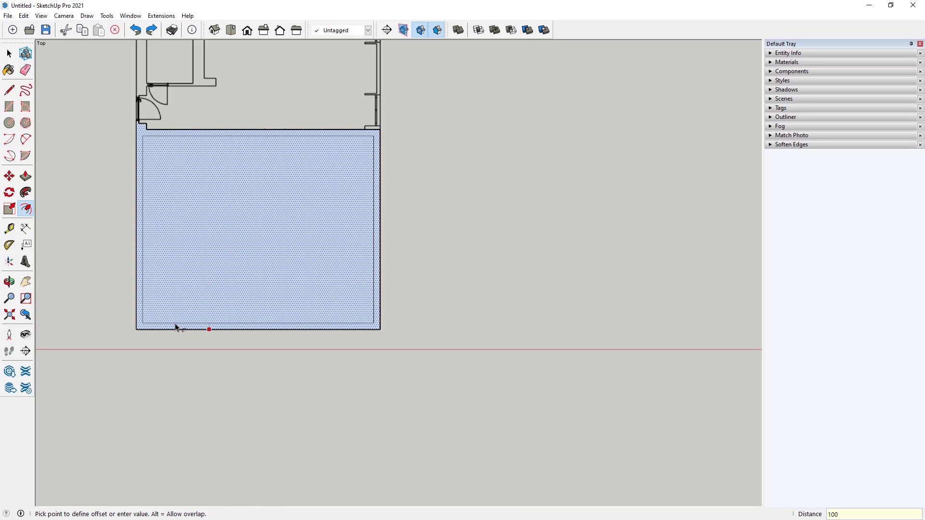
{"action": "type", "text": "100"}
{"action": "key", "text": "Return"}
{"action": "scroll", "coordinate": [145, 308], "scroll_direction": "up", "scroll_amount": 1}
- Delete the inner face enclosed by the offset outline, keeping only the perimeter wall strip
{"action": "left_click", "coordinate": [9, 90]}
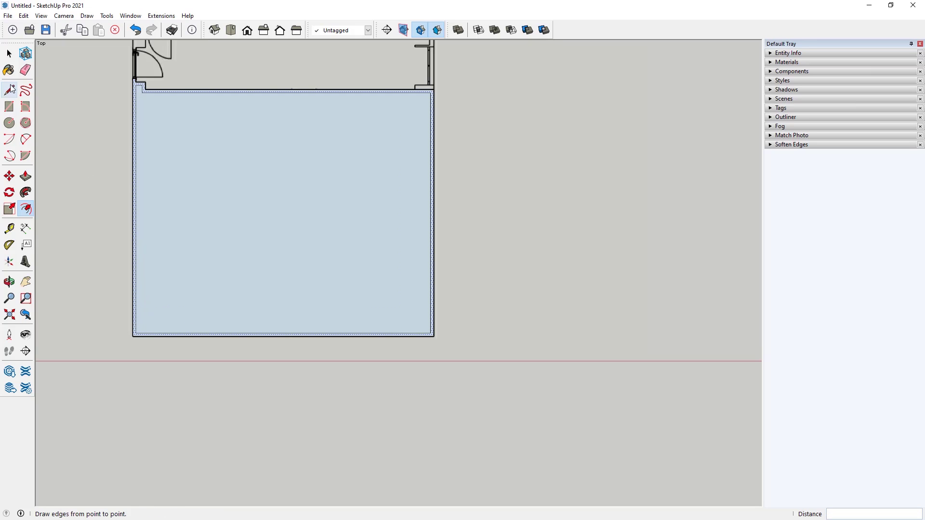
{"action": "key", "text": "space"}
{"action": "key", "text": "Delete"}
{"action": "scroll", "coordinate": [141, 337], "scroll_direction": "up", "scroll_amount": 1}
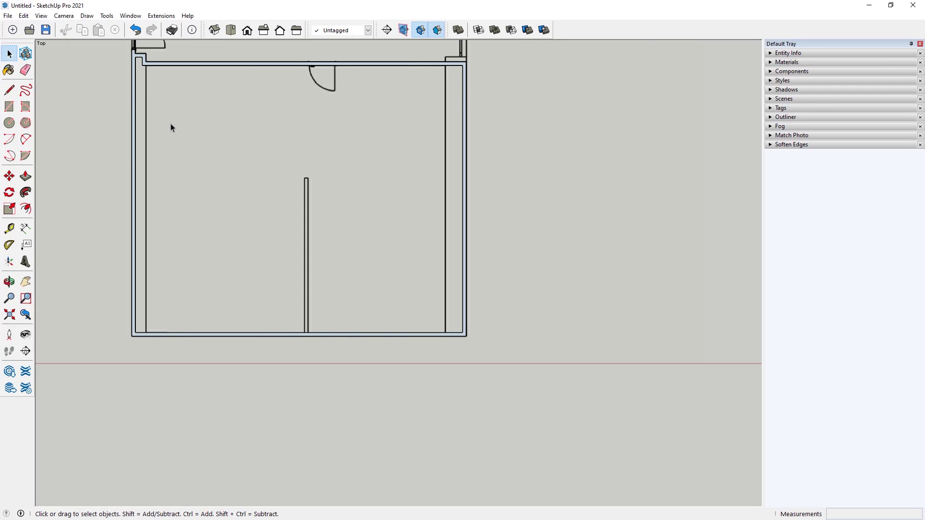
- Delete the traced perimeter wall strip around the lower room together with its edges
{"action": "scroll", "coordinate": [264, 289], "scroll_direction": "down", "scroll_amount": 2}
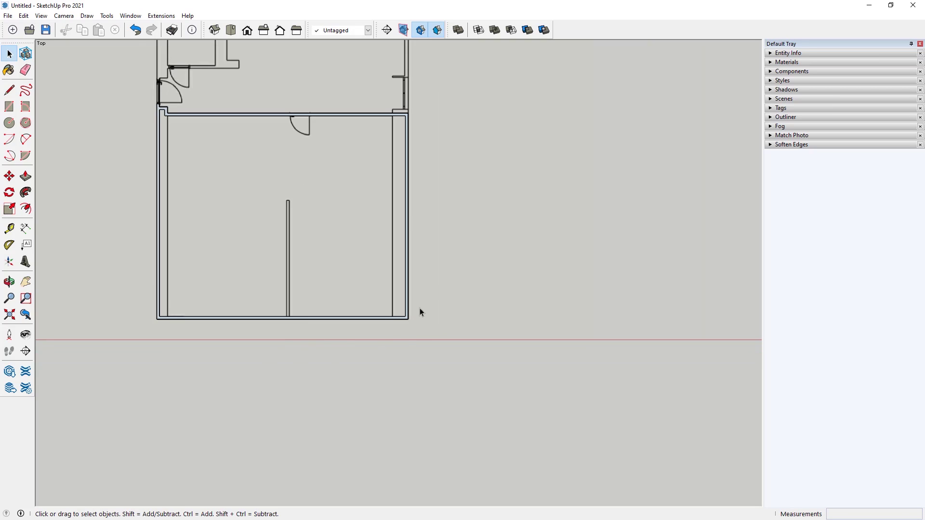
{"action": "scroll", "coordinate": [298, 381], "scroll_direction": "down", "scroll_amount": 2}
{"action": "scroll", "coordinate": [186, 260], "scroll_direction": "up", "scroll_amount": 2}
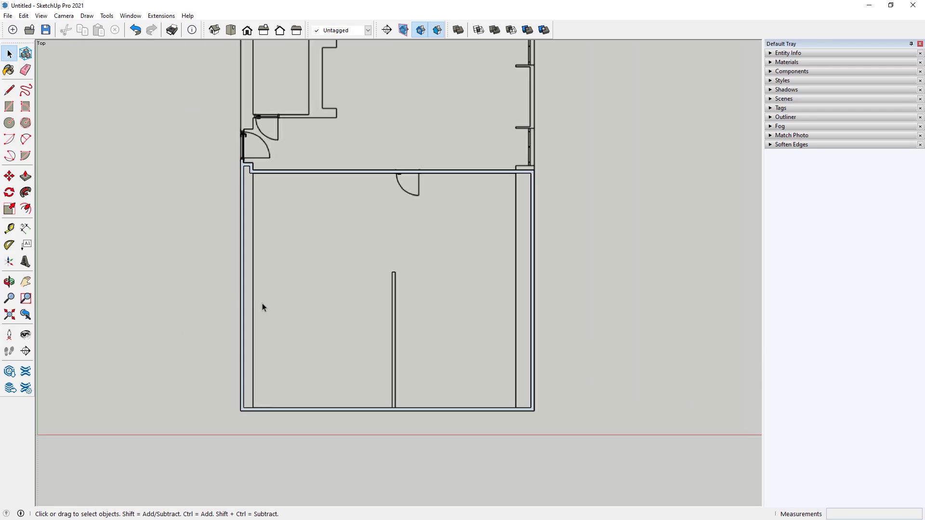
{"action": "scroll", "coordinate": [103, 286], "scroll_direction": "down", "scroll_amount": 2}
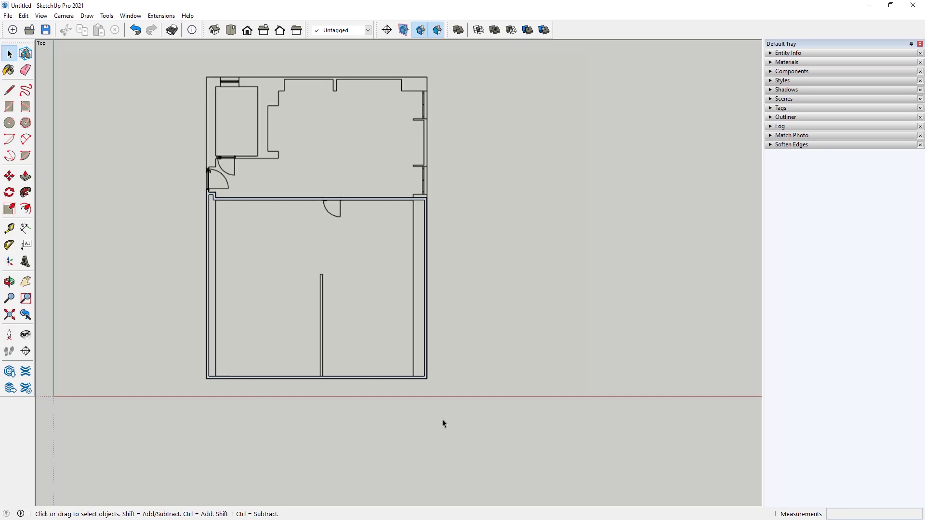
{"action": "left_click_drag", "start_coordinate": [188, 216], "coordinate": [200, 227]}
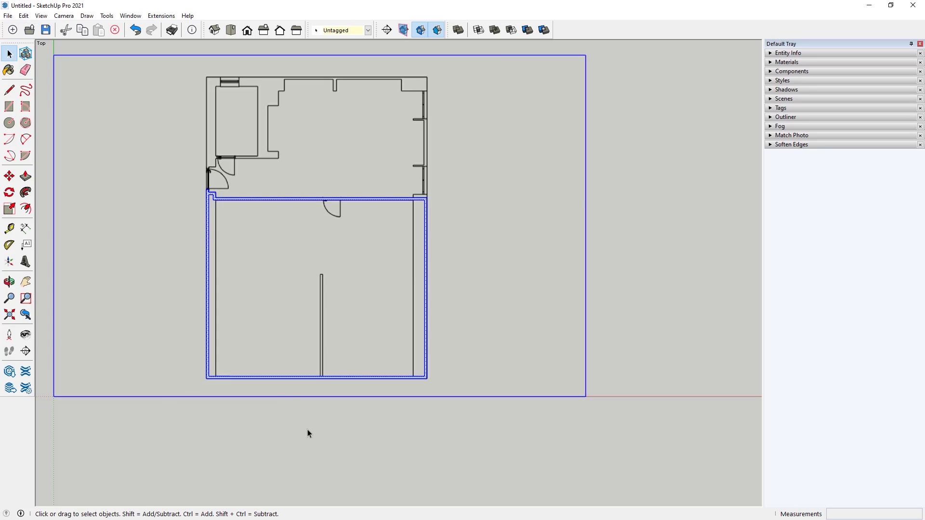
{"action": "scroll", "coordinate": [209, 377], "scroll_direction": "up", "scroll_amount": 5}
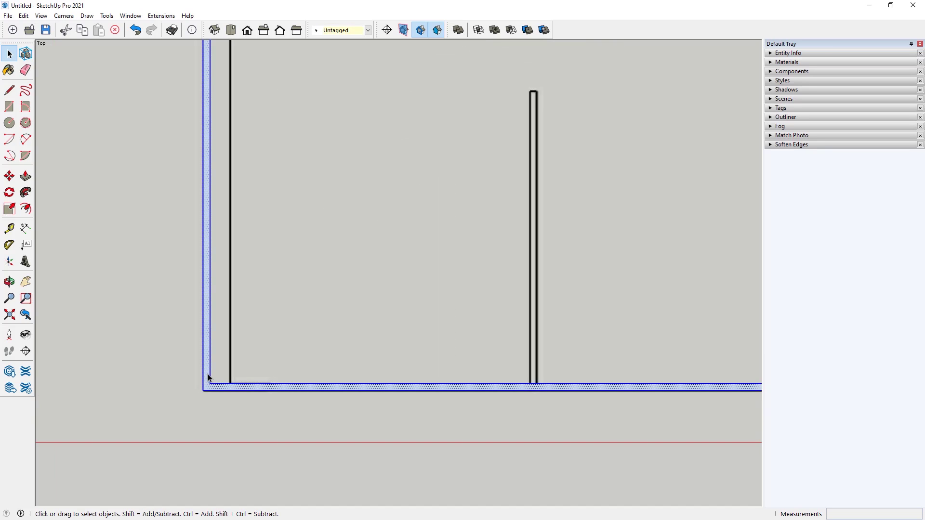
{"action": "key", "text": "Delete"}
- Place a guide parallel to the green axis, about 6480 mm from it, along the outer face of the entrance-side wall
{"action": "scroll", "coordinate": [268, 420], "scroll_direction": "down", "scroll_amount": 8}
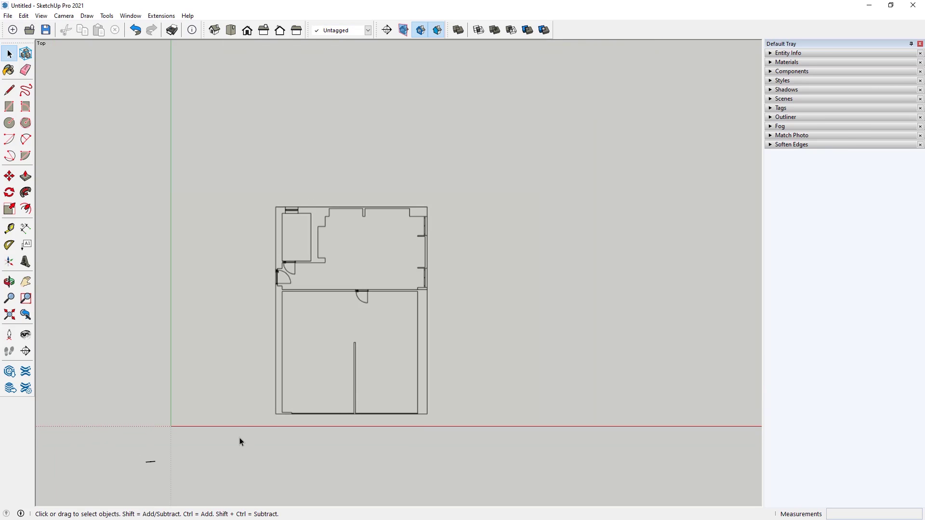
{"action": "scroll", "coordinate": [240, 441], "scroll_direction": "up", "scroll_amount": 1}
{"action": "left_click", "coordinate": [8, 228]}
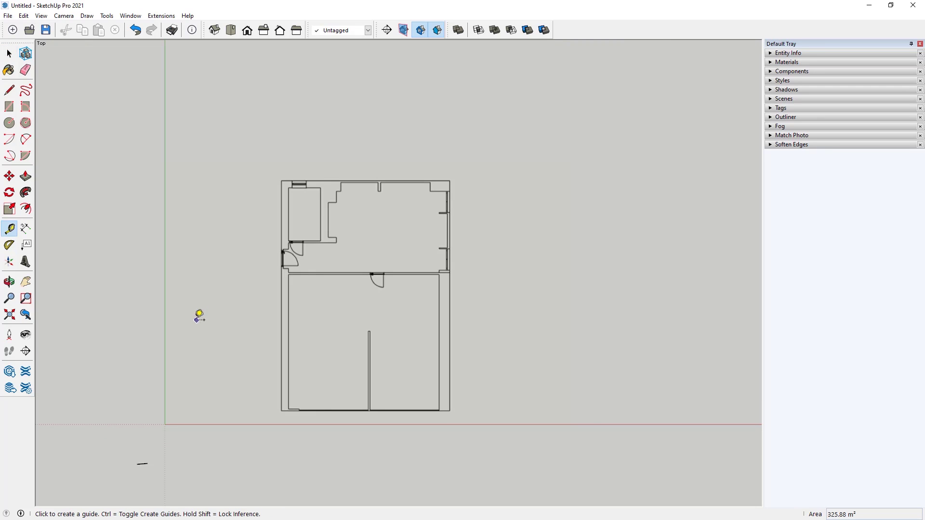
{"action": "scroll", "coordinate": [176, 339], "scroll_direction": "up", "scroll_amount": 1}
{"action": "left_click", "coordinate": [165, 337]}
{"action": "scroll", "coordinate": [282, 355], "scroll_direction": "up", "scroll_amount": 3}
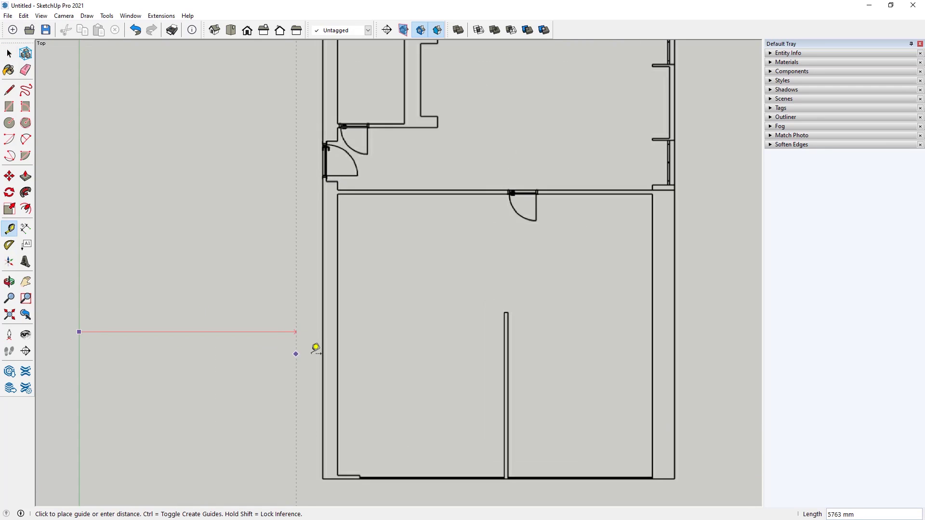
{"action": "scroll", "coordinate": [315, 348], "scroll_direction": "up", "scroll_amount": 2}
{"action": "left_click", "coordinate": [328, 343]}
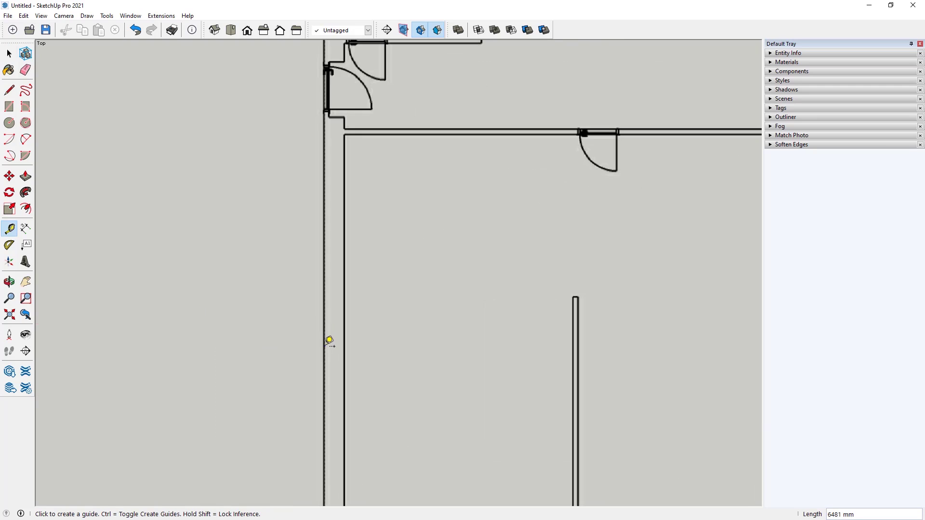
- Add a parallel guide 350 mm inward from the guide on the outer wall face
{"action": "scroll", "coordinate": [157, 316], "scroll_direction": "down", "scroll_amount": 4}
{"action": "scroll", "coordinate": [260, 437], "scroll_direction": "up", "scroll_amount": 4}
{"action": "left_click", "coordinate": [266, 436]}
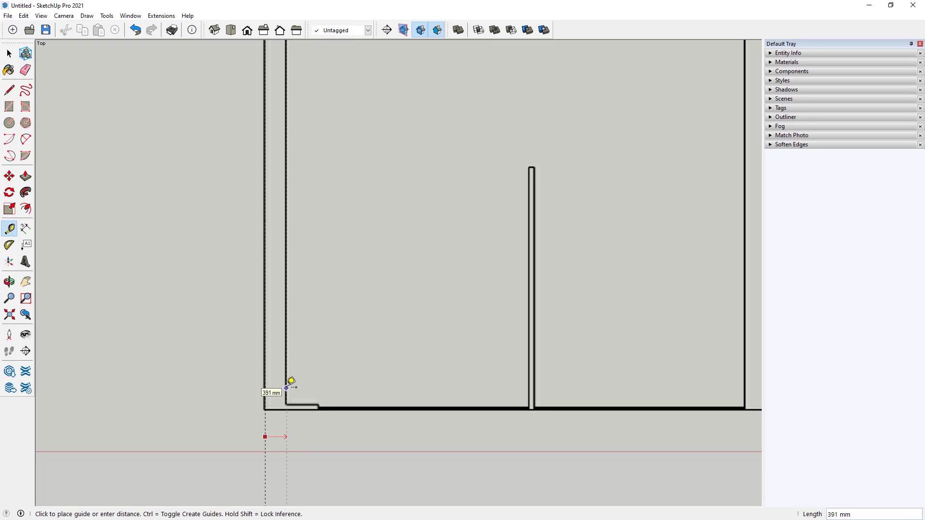
{"action": "type", "text": "350"}
{"action": "key", "text": "Return"}
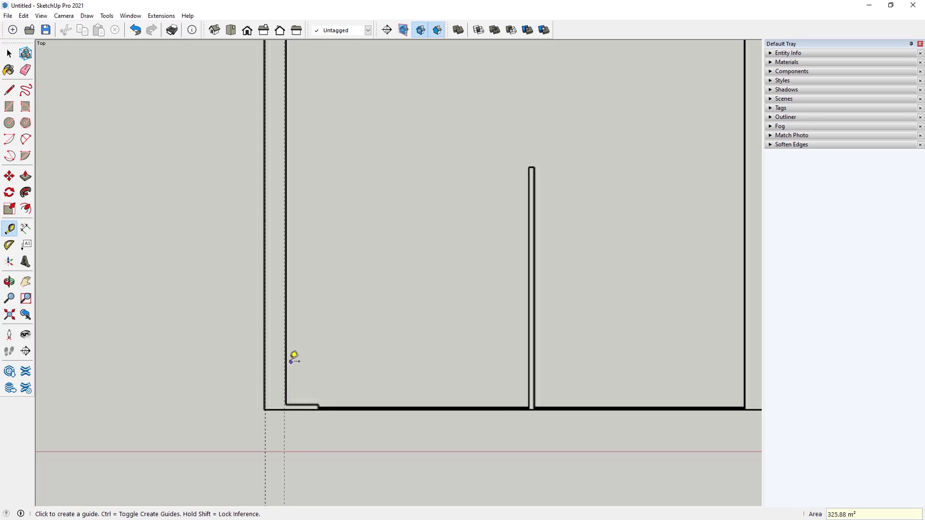
- Place two parallel guides along both long faces of the lower room's central partition wall
{"action": "scroll", "coordinate": [291, 355], "scroll_direction": "down", "scroll_amount": 3}
{"action": "left_click", "coordinate": [286, 350]}
{"action": "scroll", "coordinate": [289, 349], "scroll_direction": "up", "scroll_amount": 3}
{"action": "scroll", "coordinate": [443, 352], "scroll_direction": "up", "scroll_amount": 2}
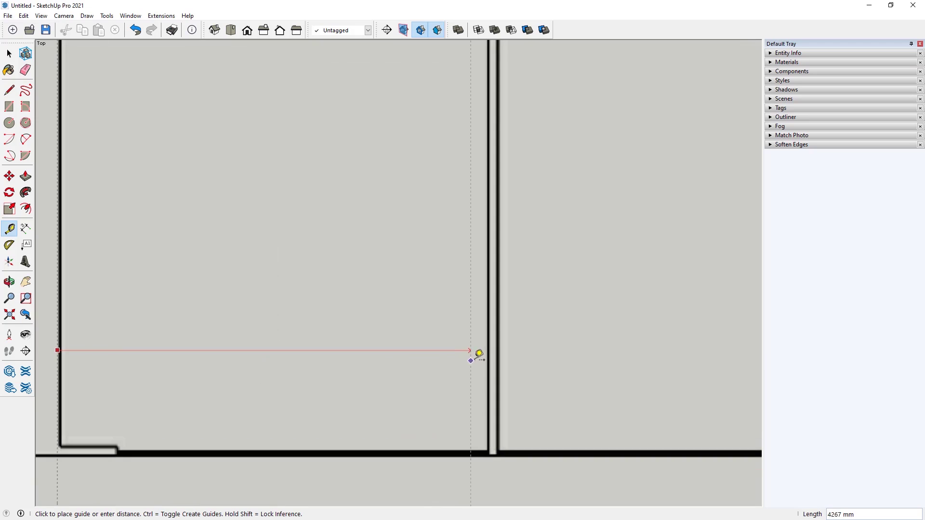
{"action": "left_click", "coordinate": [490, 352]}
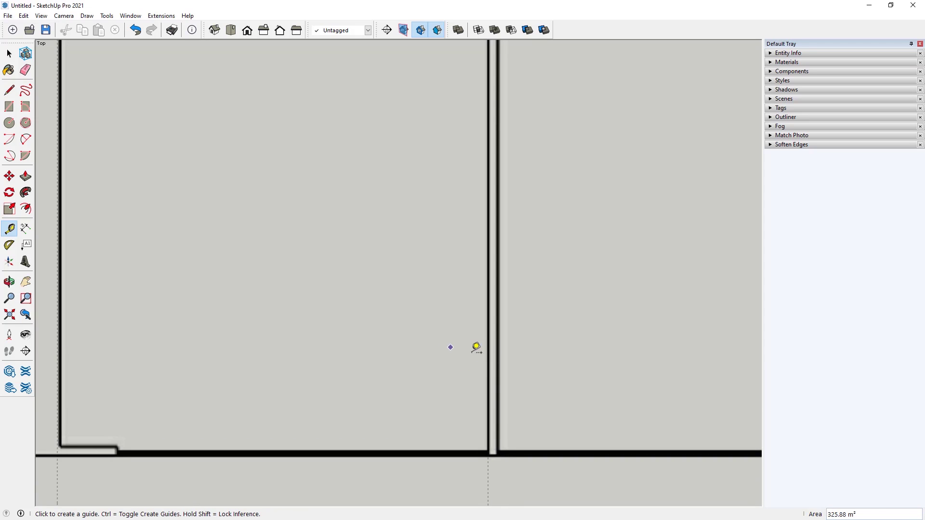
{"action": "left_click", "coordinate": [489, 434]}
{"action": "left_click", "coordinate": [501, 425]}
{"action": "scroll", "coordinate": [190, 324], "scroll_direction": "down", "scroll_amount": 4}
{"action": "scroll", "coordinate": [174, 333], "scroll_direction": "down", "scroll_amount": 2}
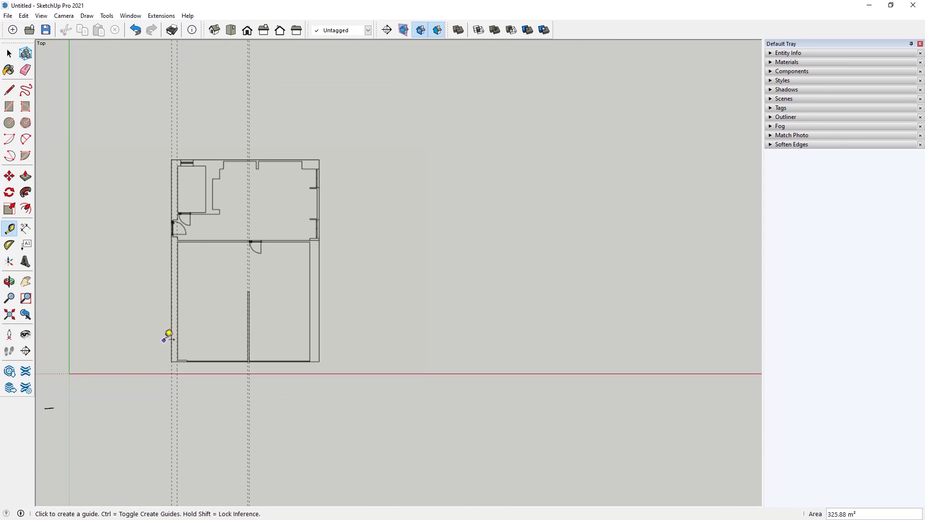
- Trace the central partition as a closed 100 mm wide outline with the Line tool, following the two guides down to the outer wall
{"action": "key", "text": "r"}
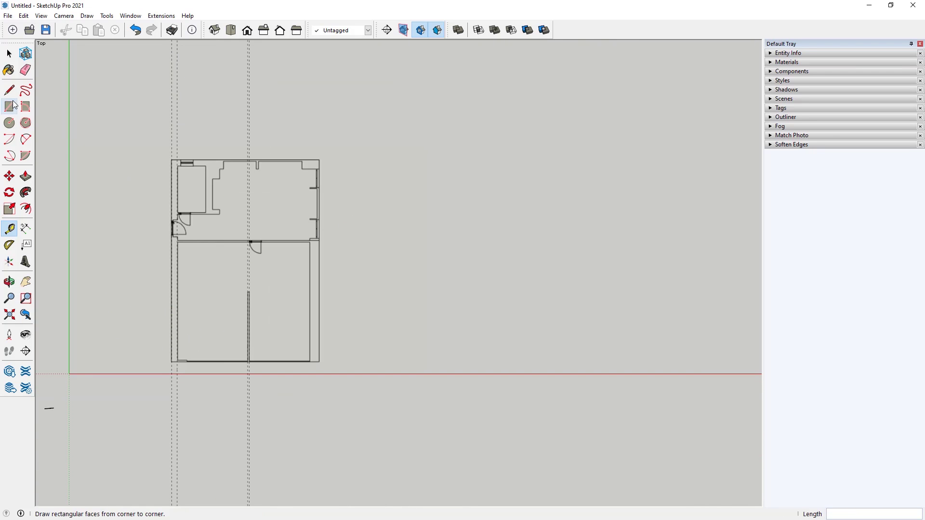
{"action": "key", "text": "l"}
{"action": "scroll", "coordinate": [227, 308], "scroll_direction": "up", "scroll_amount": 5}
{"action": "scroll", "coordinate": [325, 269], "scroll_direction": "up", "scroll_amount": 1}
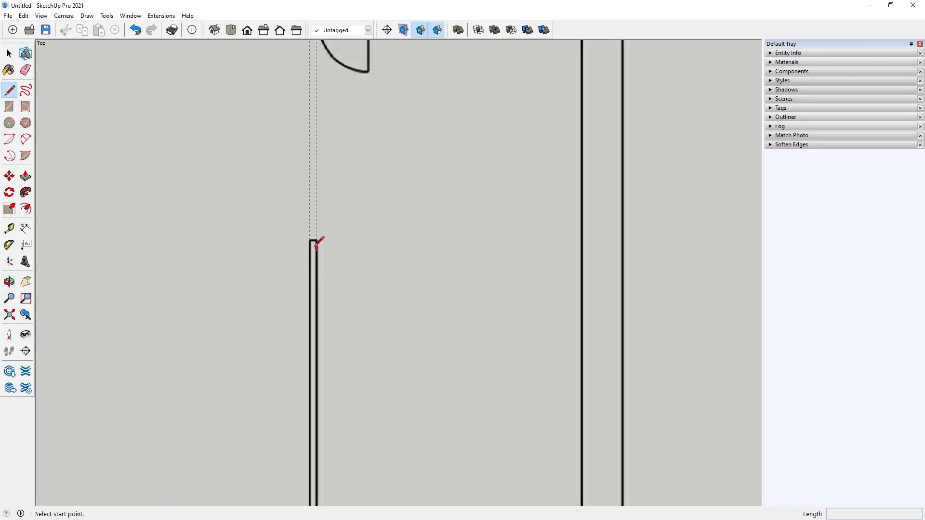
{"action": "left_click", "coordinate": [312, 245]}
{"action": "scroll", "coordinate": [289, 356], "scroll_direction": "down", "scroll_amount": 3}
{"action": "scroll", "coordinate": [299, 464], "scroll_direction": "up", "scroll_amount": 3}
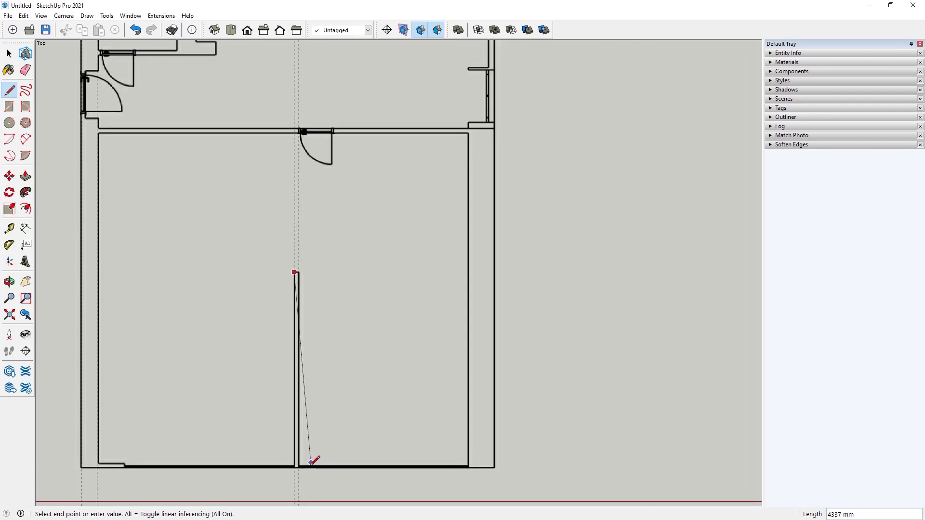
{"action": "left_click", "coordinate": [284, 470]}
{"action": "left_click", "coordinate": [291, 469]}
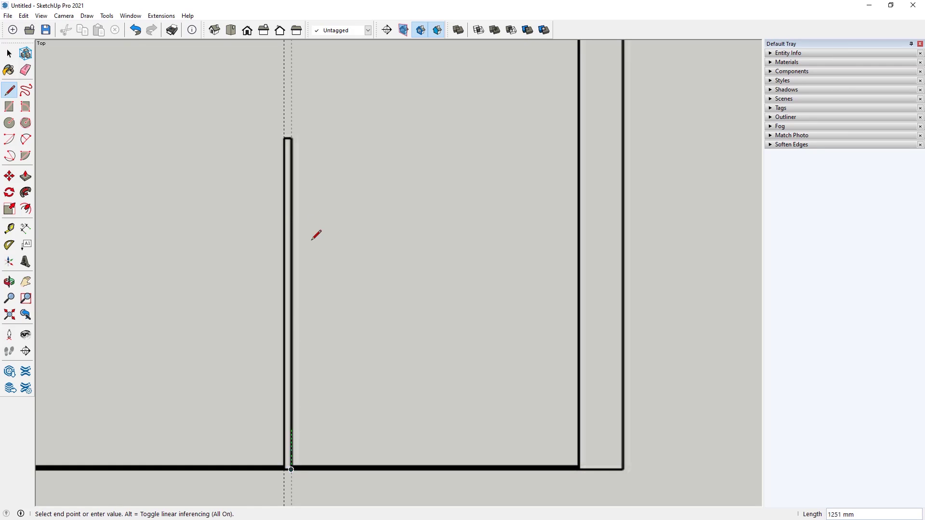
{"action": "left_click", "coordinate": [291, 138]}
{"action": "left_click", "coordinate": [285, 138]}
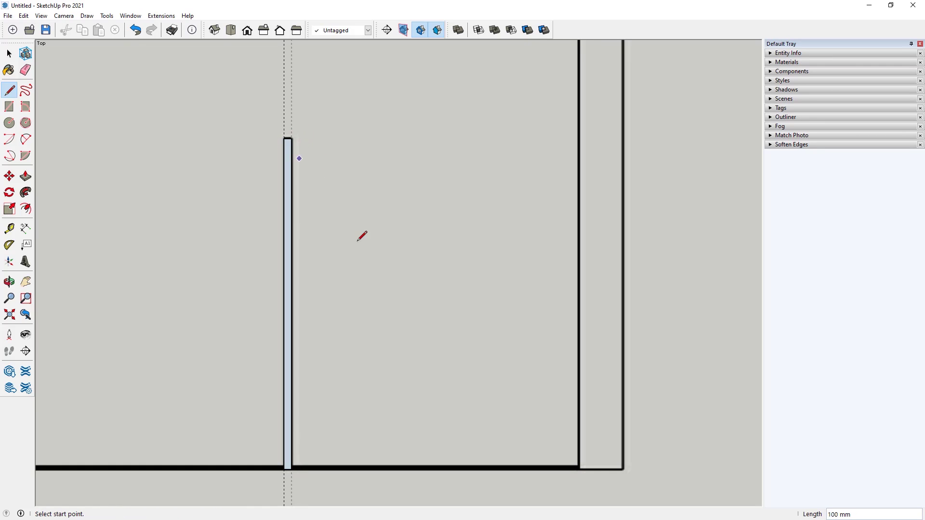
- Delete the floor plan image together with all guides and the traced partition face
{"action": "scroll", "coordinate": [342, 270], "scroll_direction": "down", "scroll_amount": 5}
{"action": "left_click", "coordinate": [10, 53]}
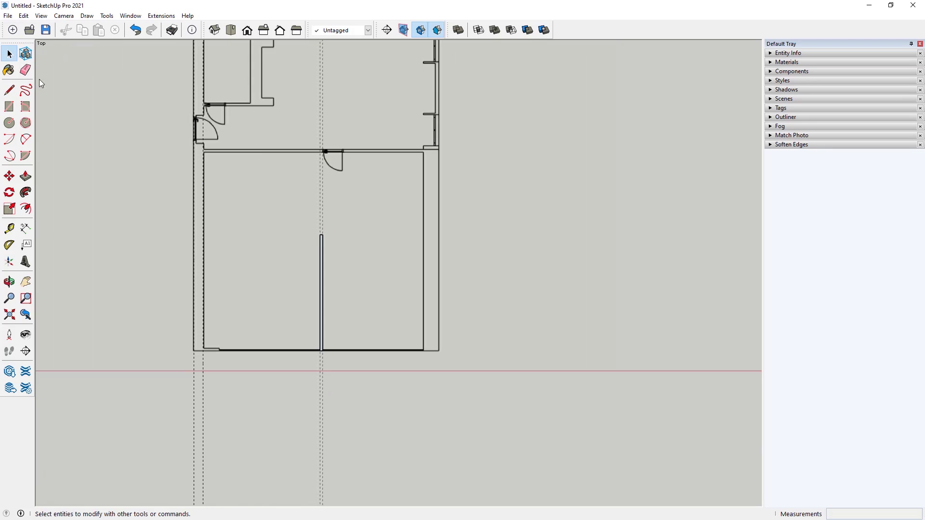
{"action": "left_click", "coordinate": [145, 250]}
{"action": "scroll", "coordinate": [145, 253], "scroll_direction": "down", "scroll_amount": 2}
{"action": "scroll", "coordinate": [152, 261], "scroll_direction": "down", "scroll_amount": 2}
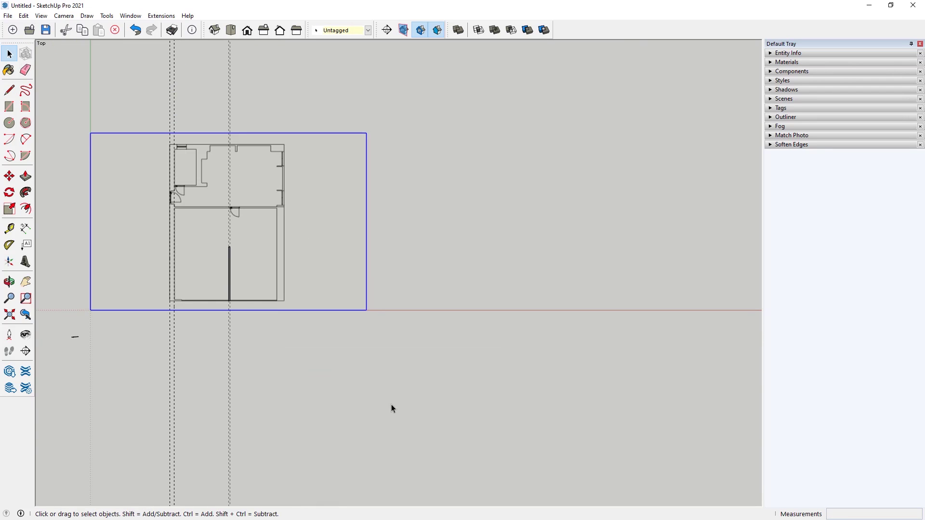
{"action": "key", "text": "Delete"}
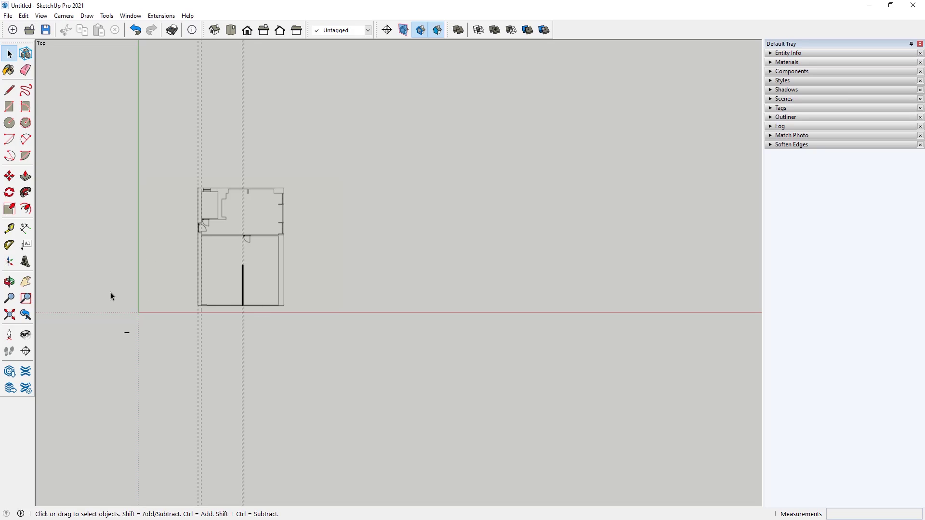
{"action": "scroll", "coordinate": [143, 301], "scroll_direction": "up", "scroll_amount": 3}
{"action": "scroll", "coordinate": [153, 342], "scroll_direction": "down", "scroll_amount": 3}
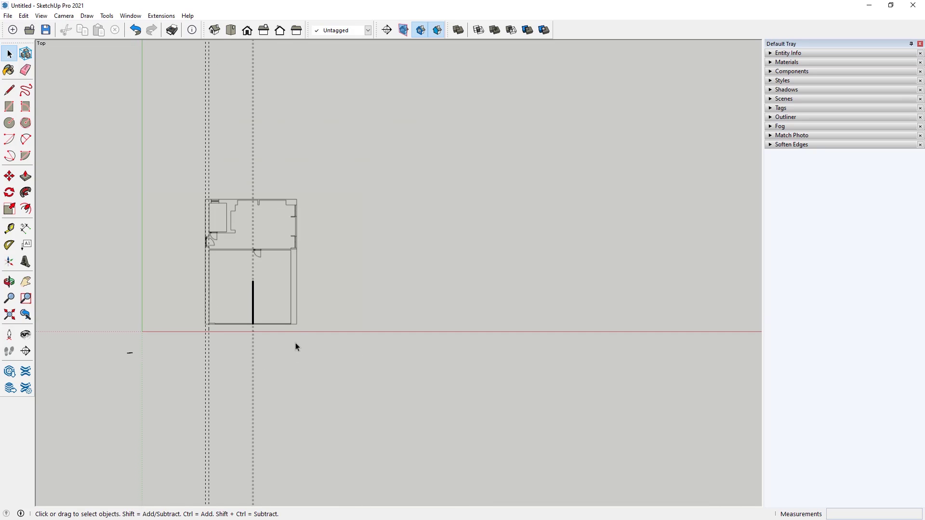
{"action": "left_click_drag", "start_coordinate": [227, 219], "coordinate": [183, 159]}
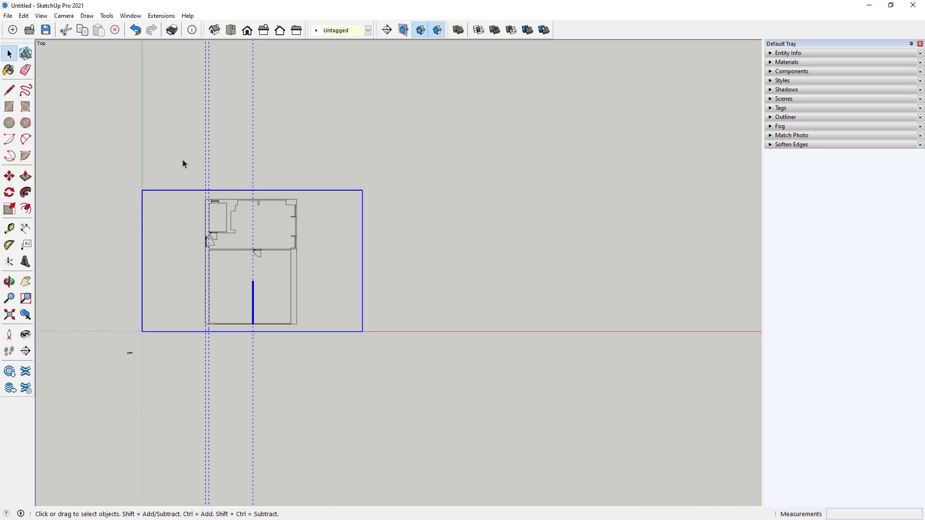
{"action": "key", "text": "Delete"}
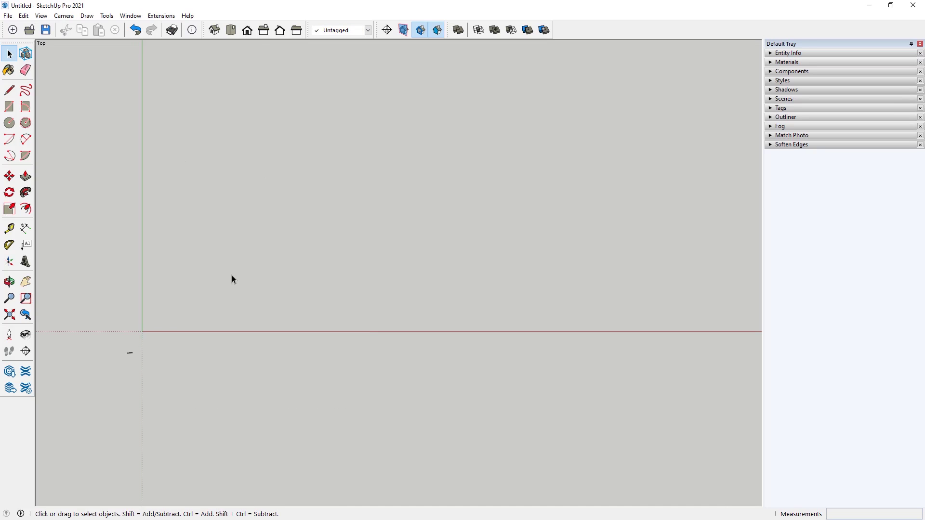
- Import the CAD floor plan rzut.dxf from the 3.1 folder and dismiss the import results
{"action": "left_click", "coordinate": [9, 16]}
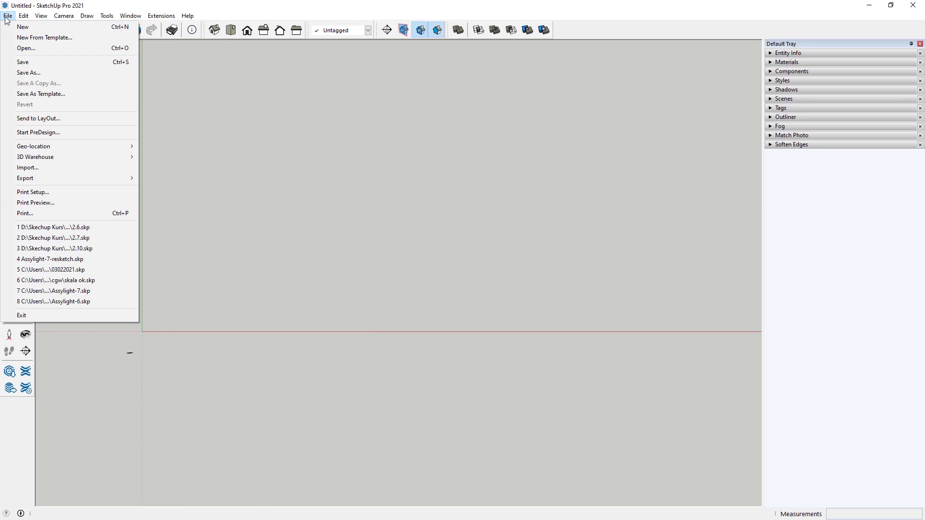
{"action": "left_click", "coordinate": [32, 169]}
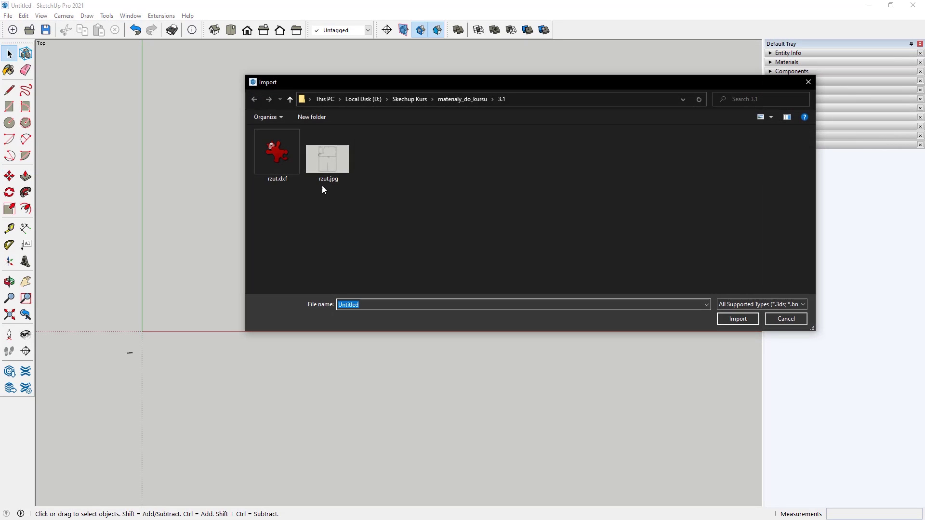
{"action": "double_click", "coordinate": [268, 161]}
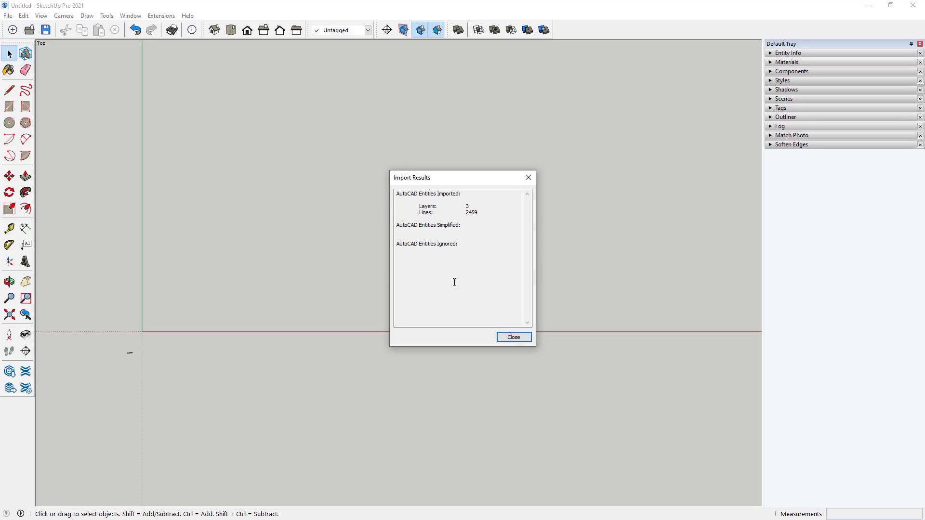
{"action": "left_click", "coordinate": [513, 337]}
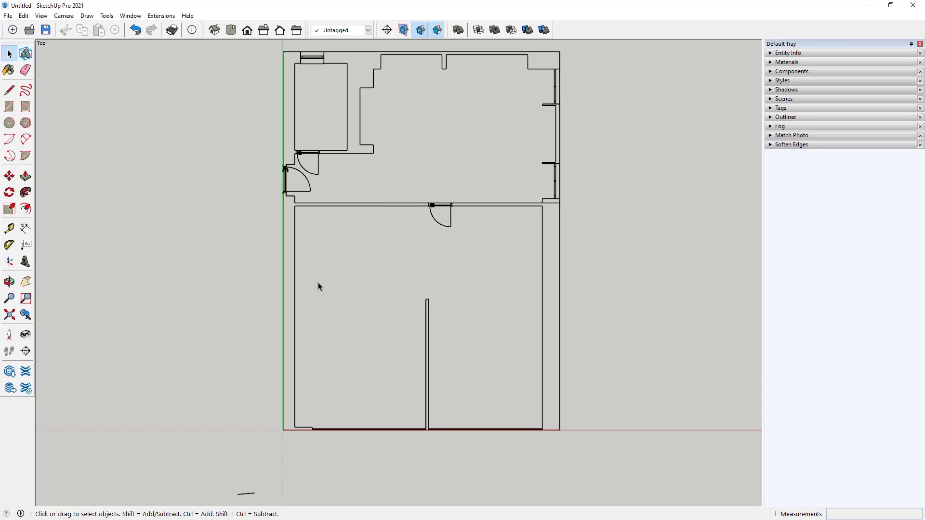
- Select the whole imported floor plan and open it for editing
{"action": "scroll", "coordinate": [195, 347], "scroll_direction": "down", "scroll_amount": 3}
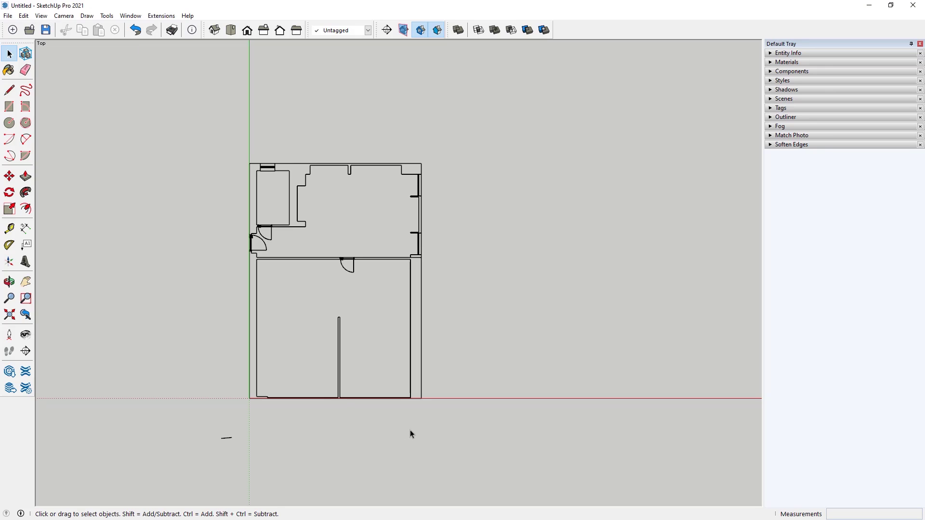
{"action": "scroll", "coordinate": [448, 430], "scroll_direction": "up", "scroll_amount": 3}
{"action": "scroll", "coordinate": [156, 423], "scroll_direction": "up", "scroll_amount": 2}
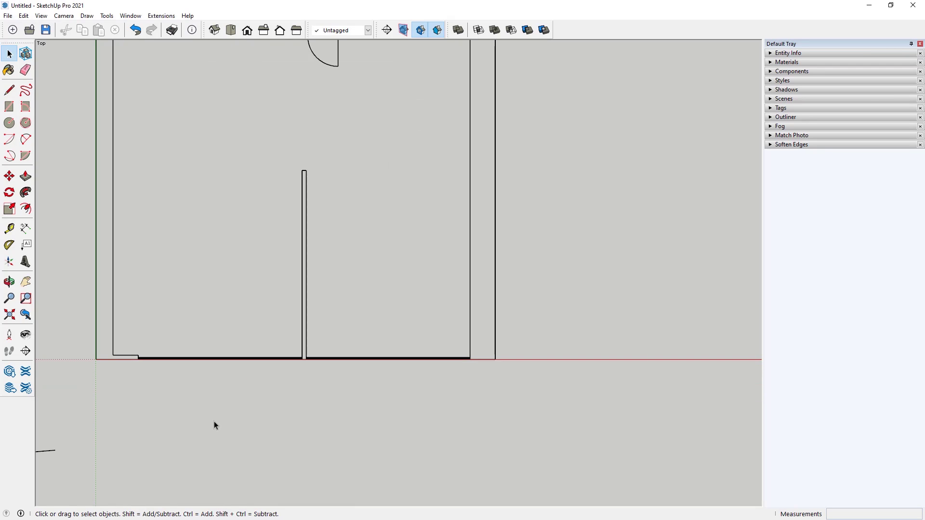
{"action": "scroll", "coordinate": [416, 424], "scroll_direction": "down", "scroll_amount": 3}
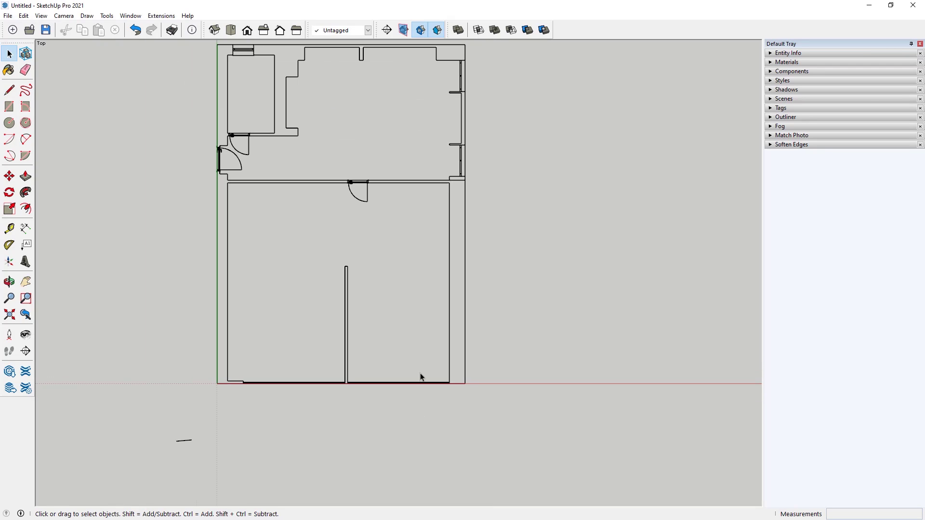
{"action": "triple_click", "coordinate": [227, 332]}
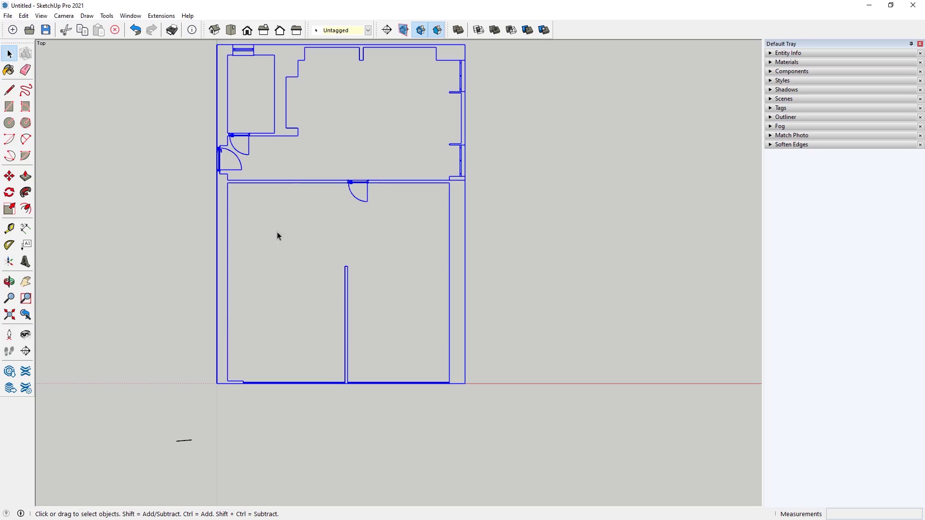
{"action": "double_click", "coordinate": [349, 295]}
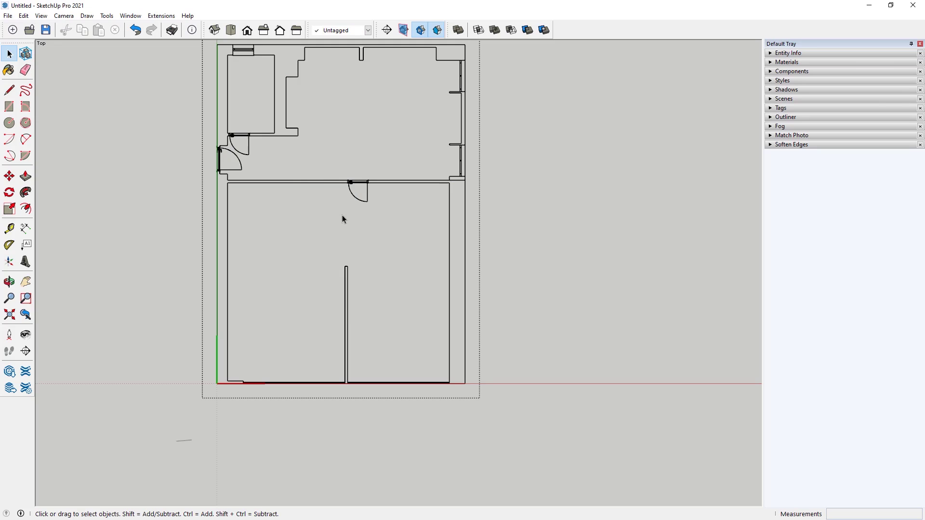
- Select individual lines of the dividing wall beside the door and examine their sharpness up close
{"action": "scroll", "coordinate": [289, 183], "scroll_direction": "up", "scroll_amount": 6}
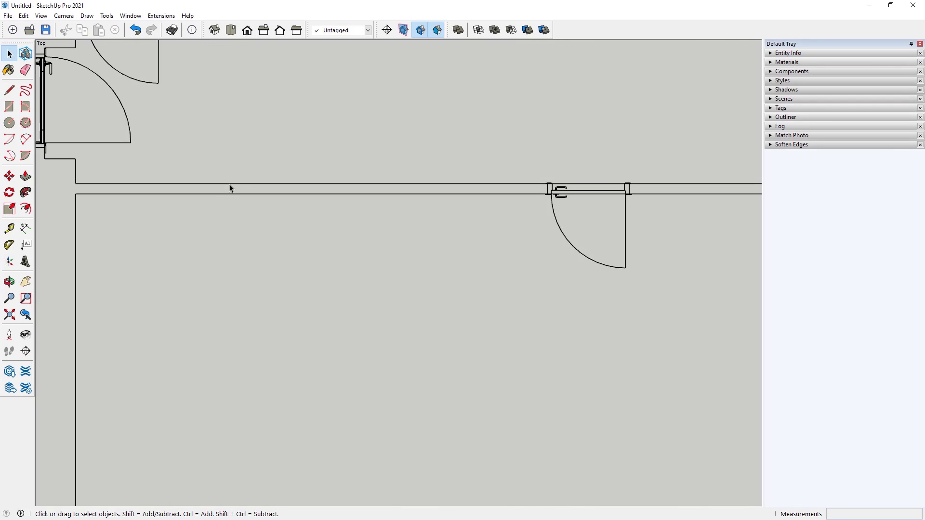
{"action": "left_click", "coordinate": [216, 194]}
{"action": "left_click", "coordinate": [230, 186]}
{"action": "left_click", "coordinate": [218, 183]}
{"action": "left_click", "coordinate": [137, 195]}
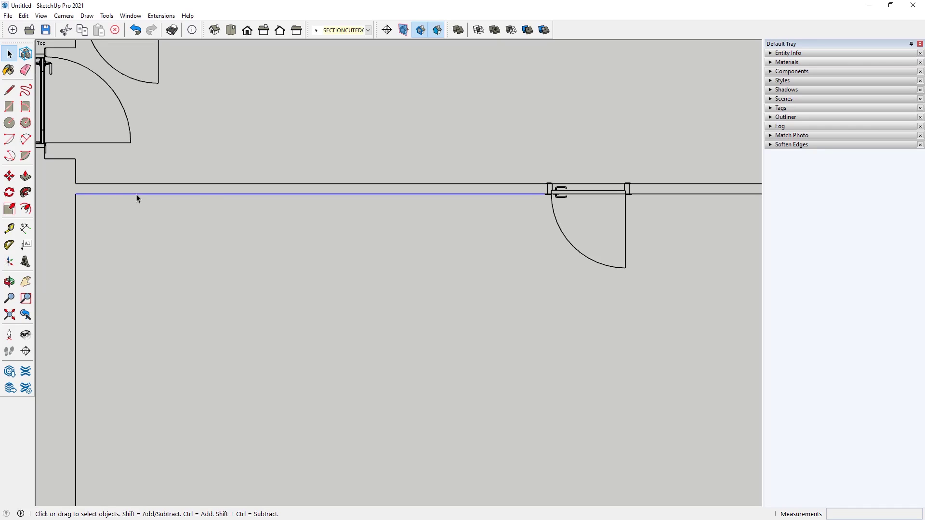
{"action": "scroll", "coordinate": [215, 182], "scroll_direction": "up", "scroll_amount": 6}
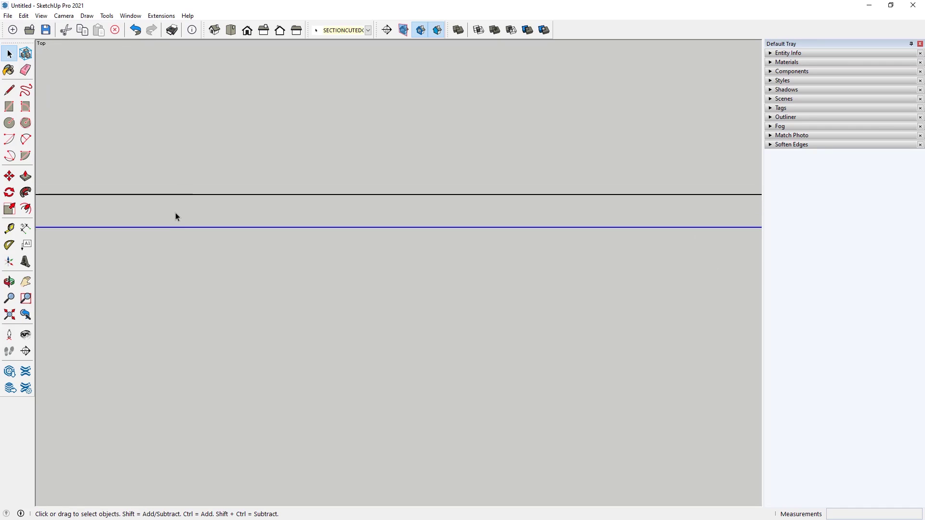
{"action": "scroll", "coordinate": [179, 218], "scroll_direction": "down", "scroll_amount": 6}
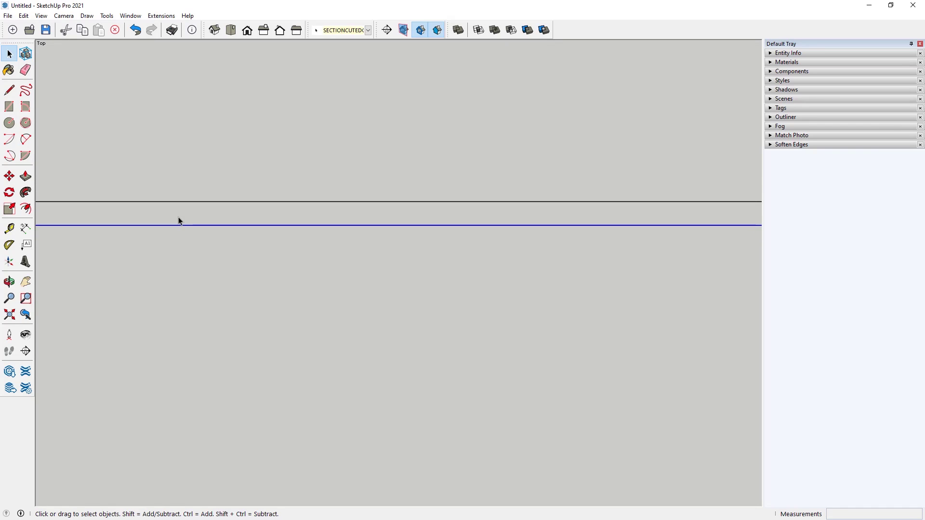
{"action": "scroll", "coordinate": [159, 223], "scroll_direction": "down", "scroll_amount": 4}
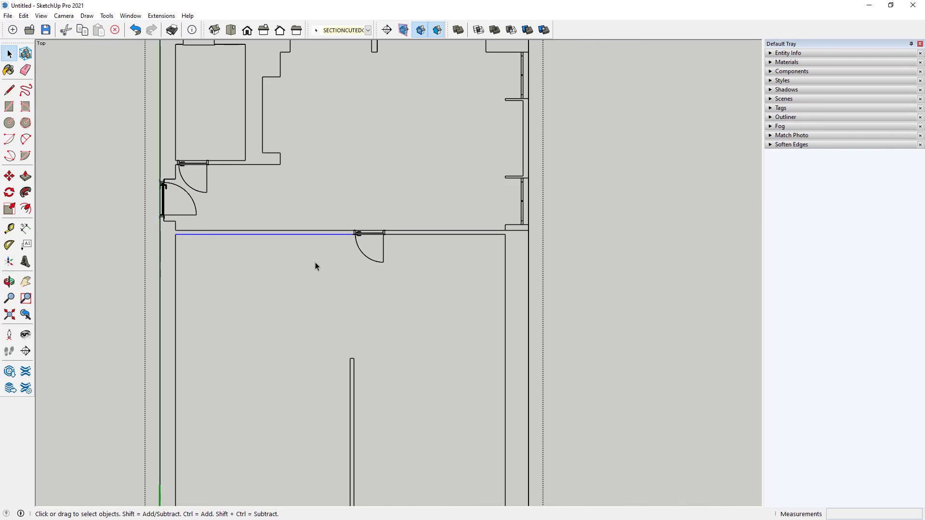
{"action": "scroll", "coordinate": [209, 301], "scroll_direction": "down", "scroll_amount": 2}
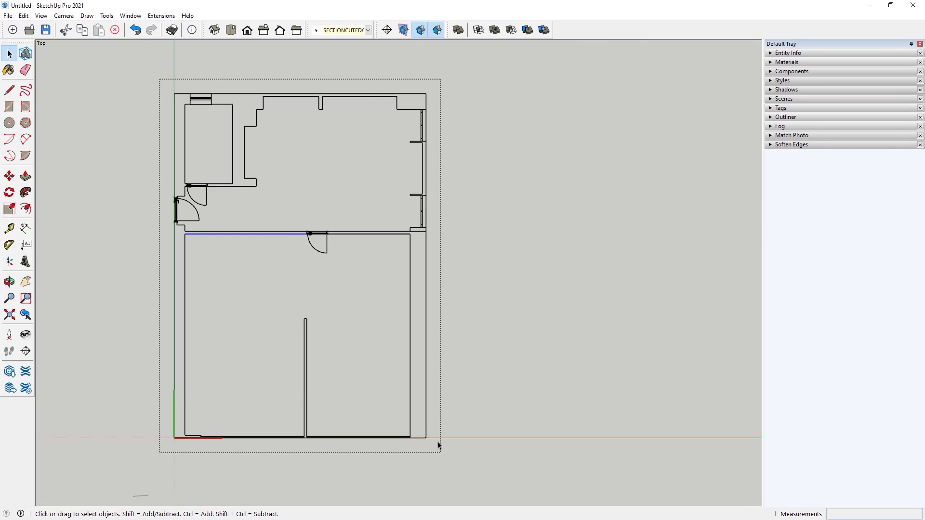
- Draw a diagonal line from the dividing wall's lower corner to the outer wall line beneath the entrance door to form the wall faces
{"action": "left_click", "coordinate": [183, 273]}
{"action": "scroll", "coordinate": [169, 225], "scroll_direction": "up", "scroll_amount": 4}
{"action": "scroll", "coordinate": [251, 250], "scroll_direction": "up", "scroll_amount": 3}
{"action": "scroll", "coordinate": [140, 242], "scroll_direction": "up", "scroll_amount": 2}
{"action": "scroll", "coordinate": [140, 241], "scroll_direction": "down", "scroll_amount": 2}
{"action": "scroll", "coordinate": [175, 251], "scroll_direction": "up", "scroll_amount": 3}
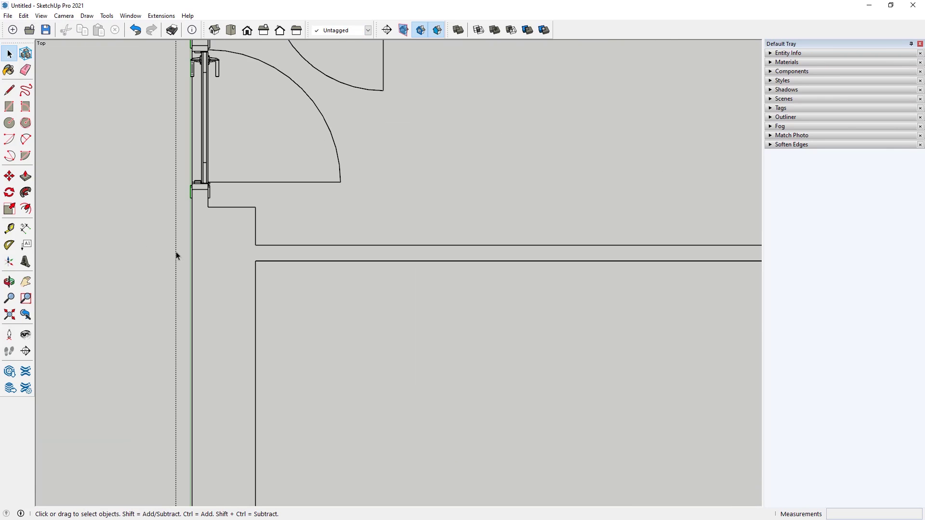
{"action": "left_click", "coordinate": [9, 90]}
{"action": "scroll", "coordinate": [260, 241], "scroll_direction": "up", "scroll_amount": 2}
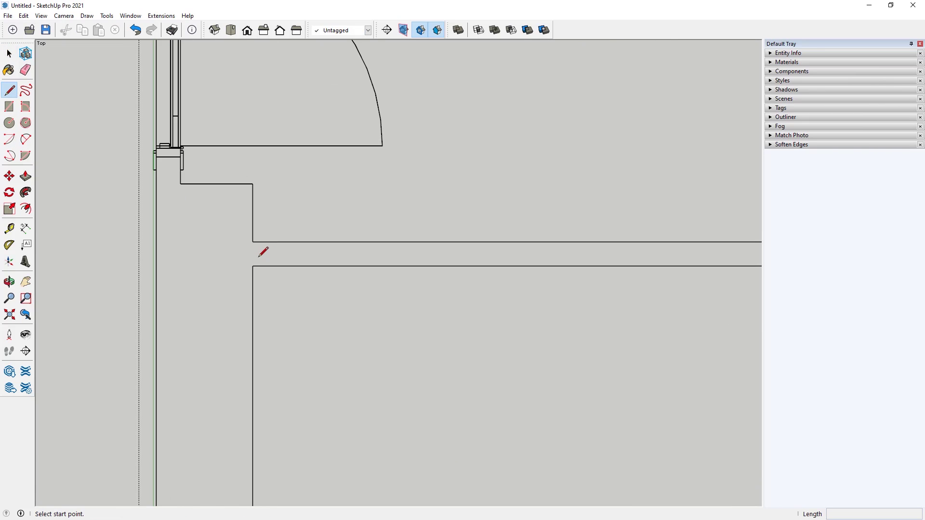
{"action": "left_click", "coordinate": [253, 266]}
{"action": "left_click", "coordinate": [157, 201]}
- Select the wall faces on either side of the diagonal line in turn, and delete that line to merge them
{"action": "left_click", "coordinate": [9, 54]}
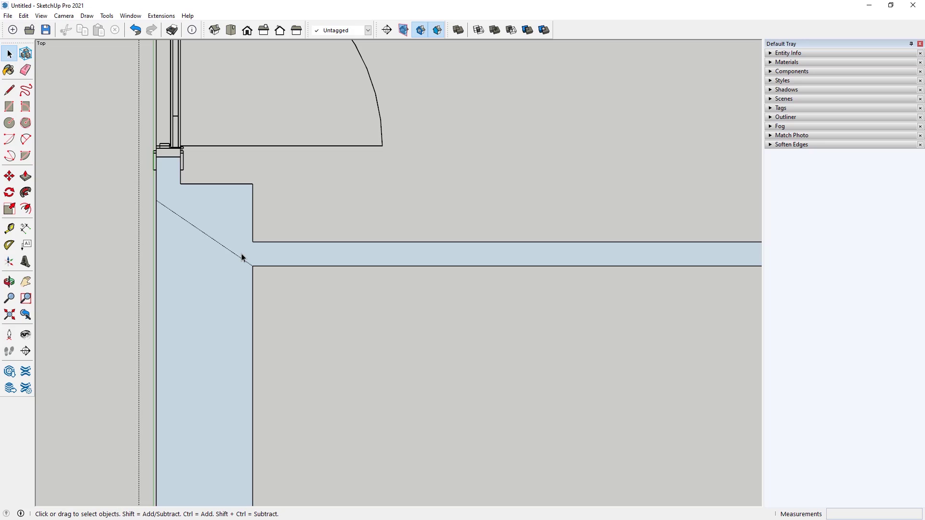
{"action": "left_click", "coordinate": [196, 266]}
{"action": "left_click", "coordinate": [237, 240]}
{"action": "left_click", "coordinate": [227, 268]}
{"action": "left_click", "coordinate": [225, 231]}
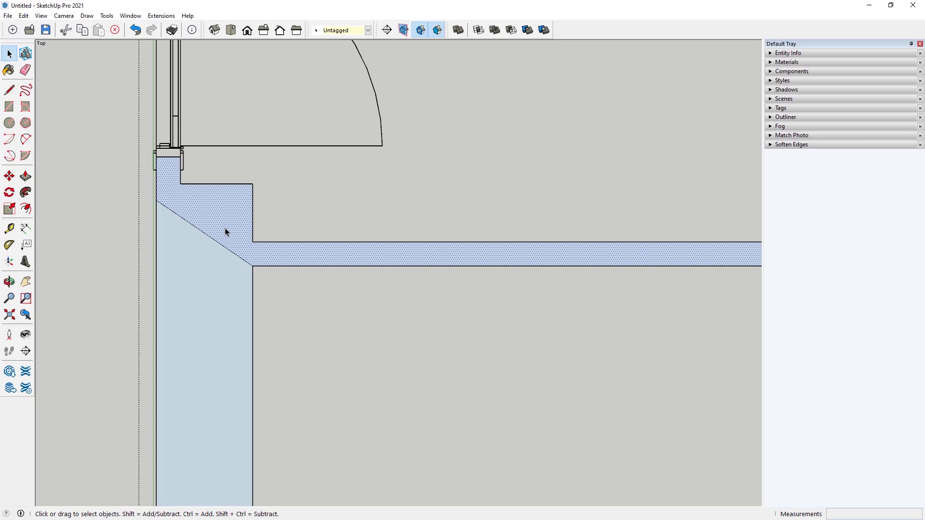
{"action": "left_click", "coordinate": [210, 238]}
{"action": "key", "text": "Delete"}
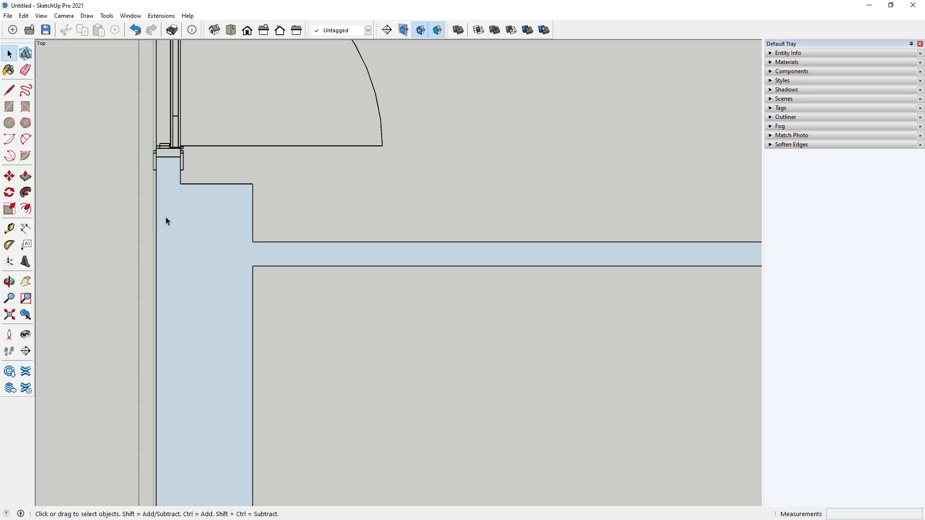
- Extrude the merged face of the outer and dividing walls upward with Push/Pull to raise them into 3D
{"action": "scroll", "coordinate": [198, 252], "scroll_direction": "down", "scroll_amount": 5}
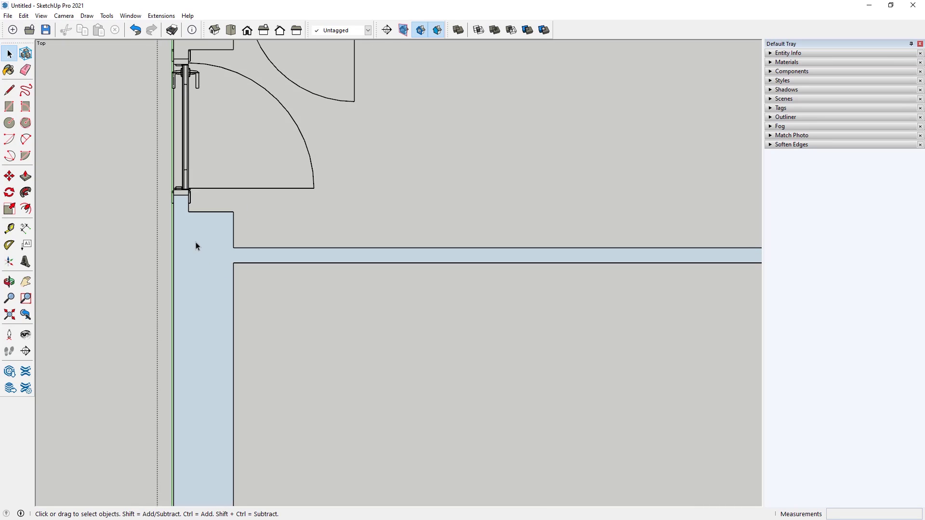
{"action": "scroll", "coordinate": [192, 238], "scroll_direction": "down", "scroll_amount": 8}
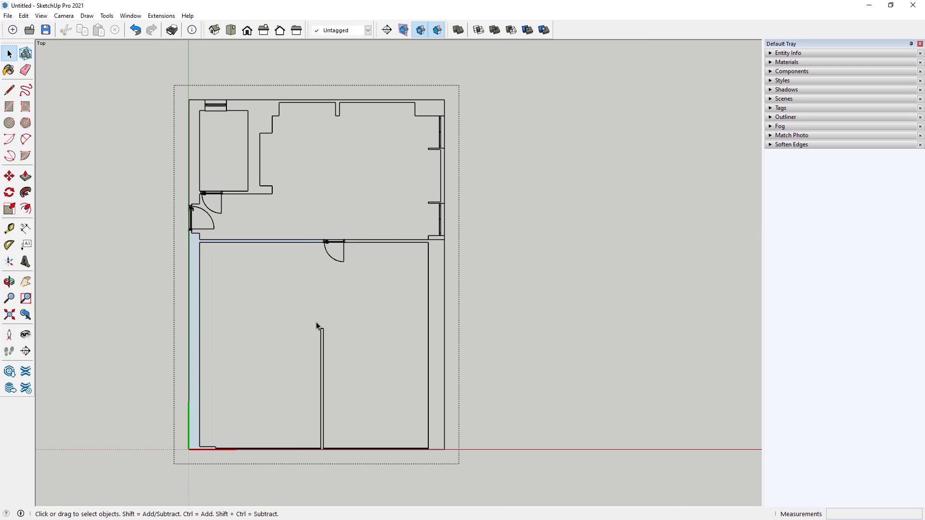
{"action": "scroll", "coordinate": [209, 227], "scroll_direction": "up", "scroll_amount": 5}
{"action": "scroll", "coordinate": [100, 253], "scroll_direction": "up", "scroll_amount": 2}
{"action": "left_click", "coordinate": [114, 234]}
{"action": "scroll", "coordinate": [157, 244], "scroll_direction": "down", "scroll_amount": 5}
{"action": "mouse_move", "coordinate": [197, 272]}
{"action": "middle_mouse_down"}
{"action": "mouse_move", "coordinate": [157, 158]}
{"action": "mouse_move", "coordinate": [160, 135]}
{"action": "mouse_move", "coordinate": [87, 133]}
{"action": "middle_mouse_up"}
{"action": "left_click", "coordinate": [27, 179]}
{"action": "left_click_drag", "start_coordinate": [165, 207], "coordinate": [163, 150]}
{"action": "left_click", "coordinate": [9, 54]}
{"action": "middle_click_drag", "start_coordinate": [283, 292], "coordinate": [175, 256]}
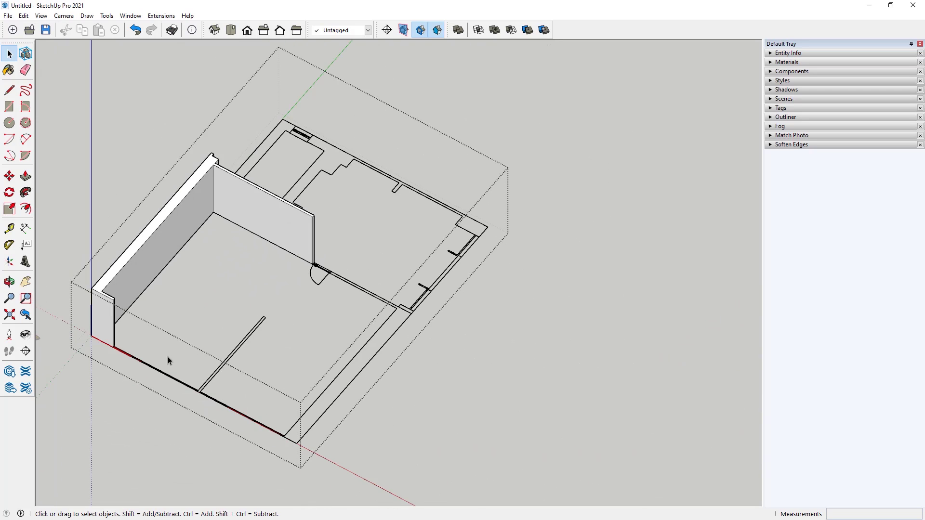